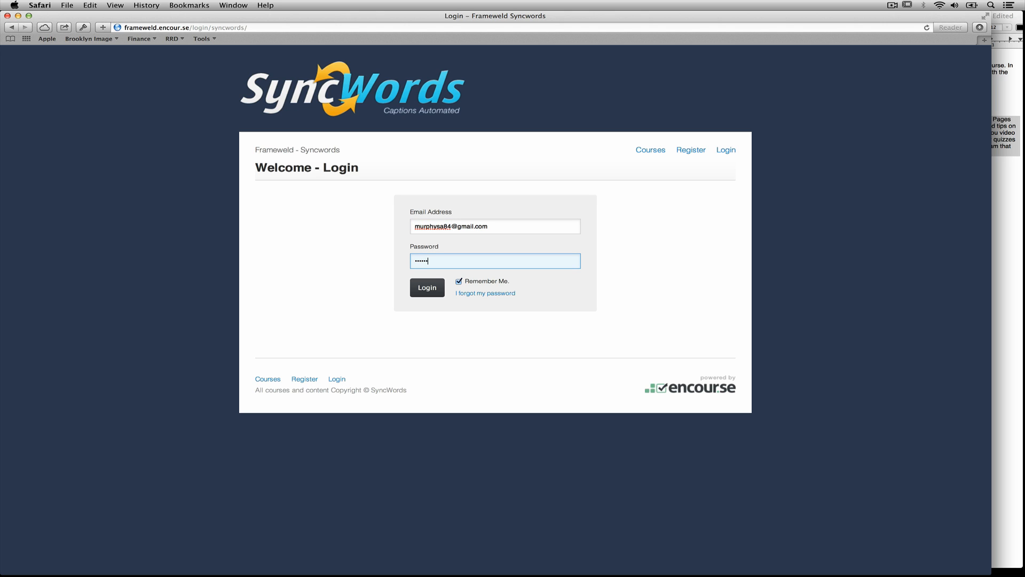
- Log in with the entered credentials and open the administrator's list of courses
key(Return)
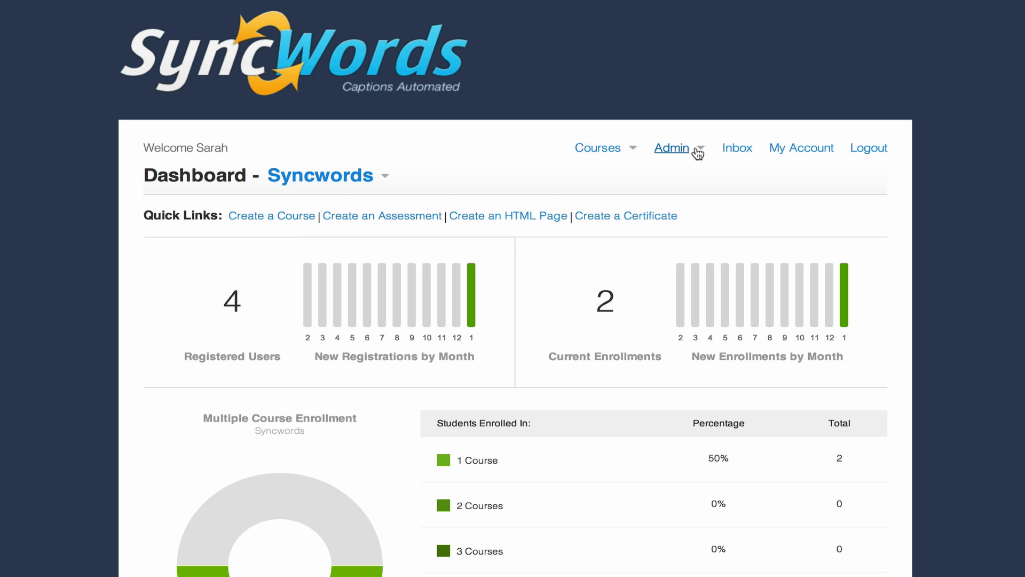
click(697, 153)
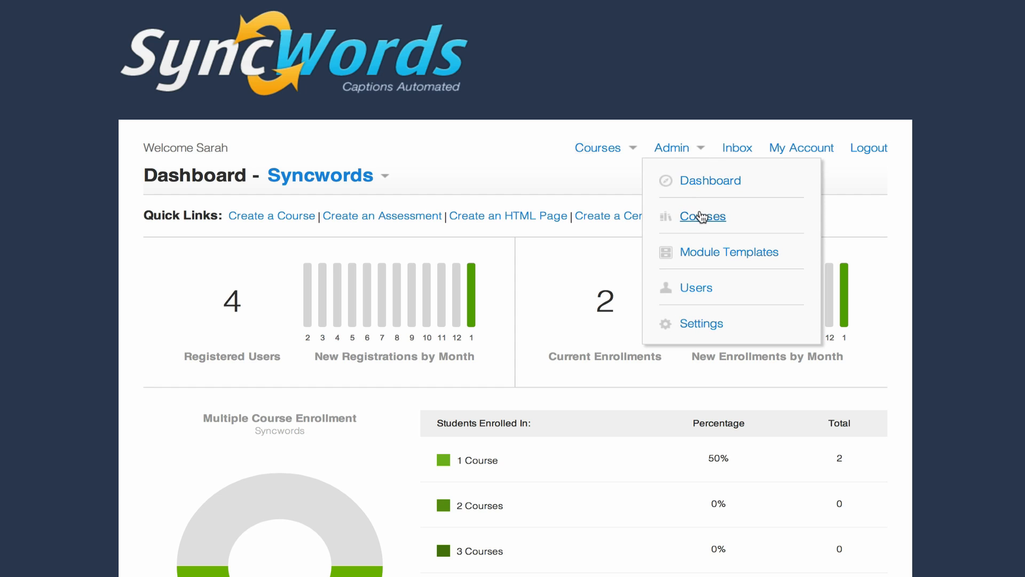
click(700, 216)
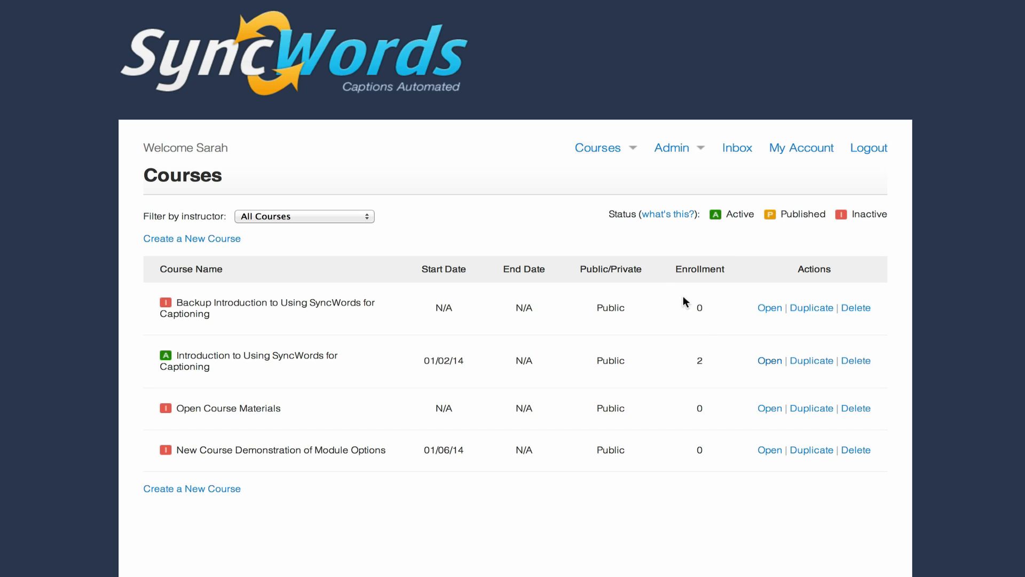
- Create a new course named "New Course for Demonstration"
click(239, 243)
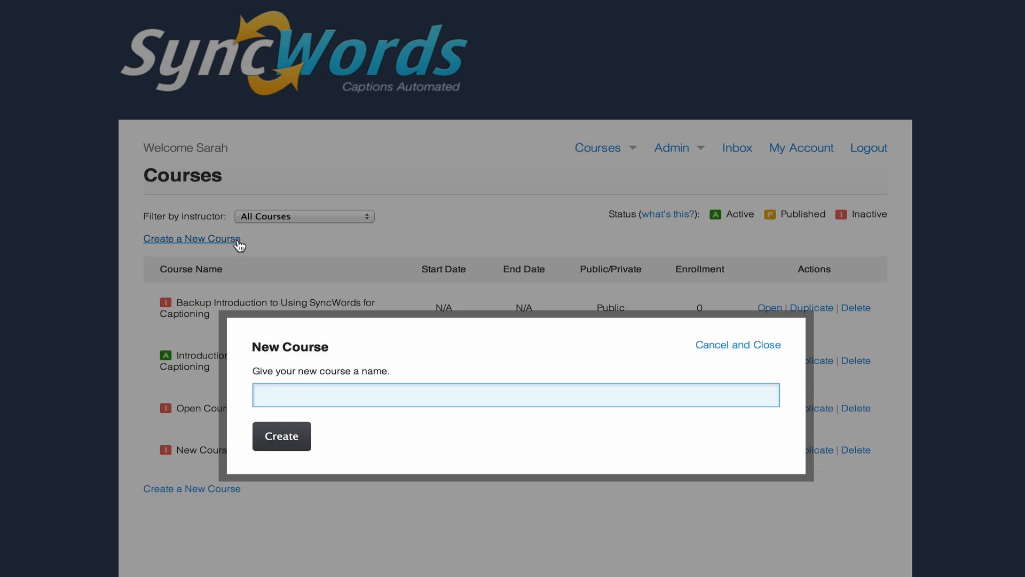
text(New Course for Demonstration)
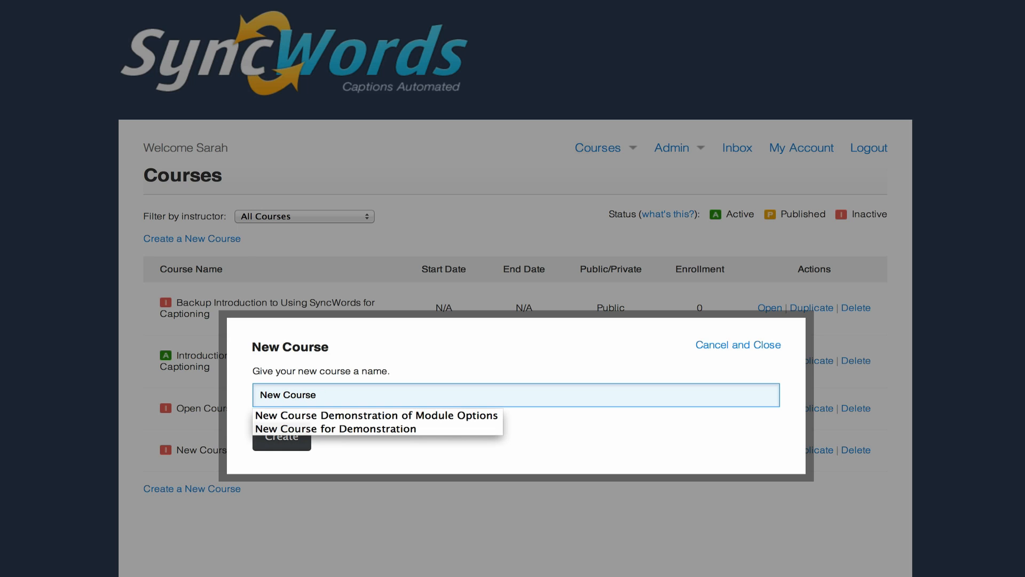
click(392, 428)
key(Return)
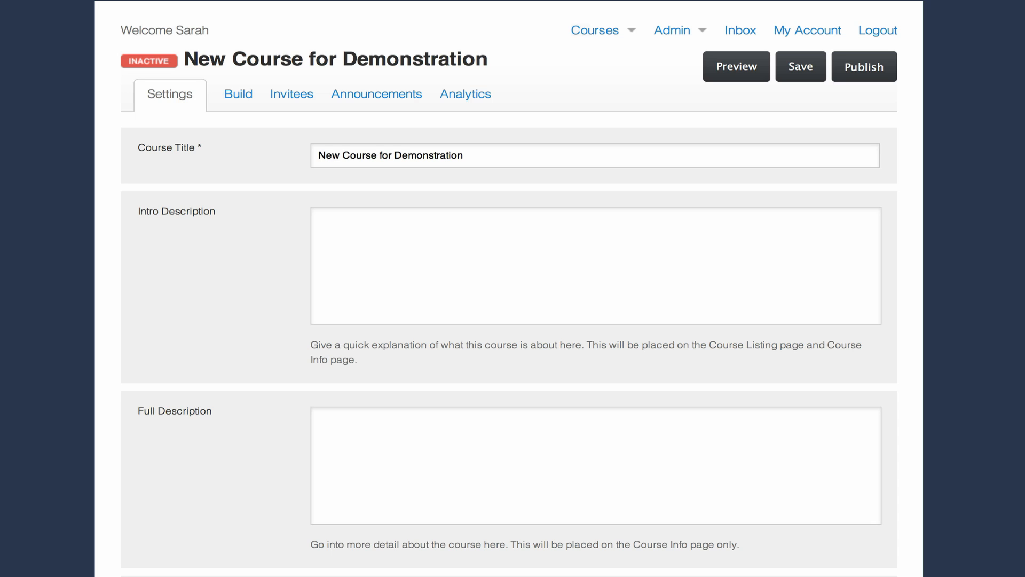
- Enter an intro description welcoming students to the SyncWords Overview Course and a full description covering its Learning Module Pages, review quizzes and final exam
click(623, 282)
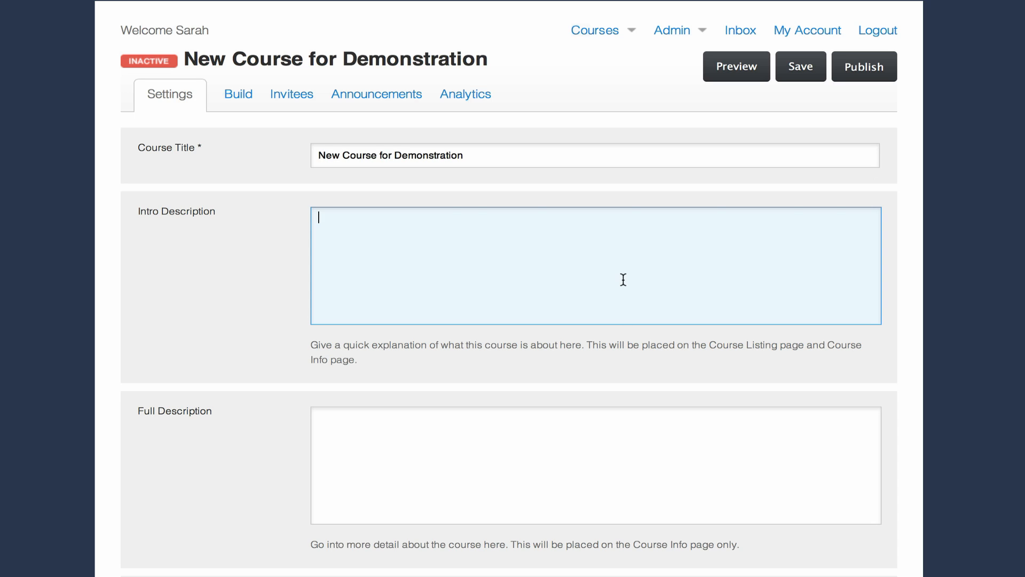
text(Welcome to the SyncWords Overview Course. In this course you will be become familiar with the functions and tools within SyncWords.)
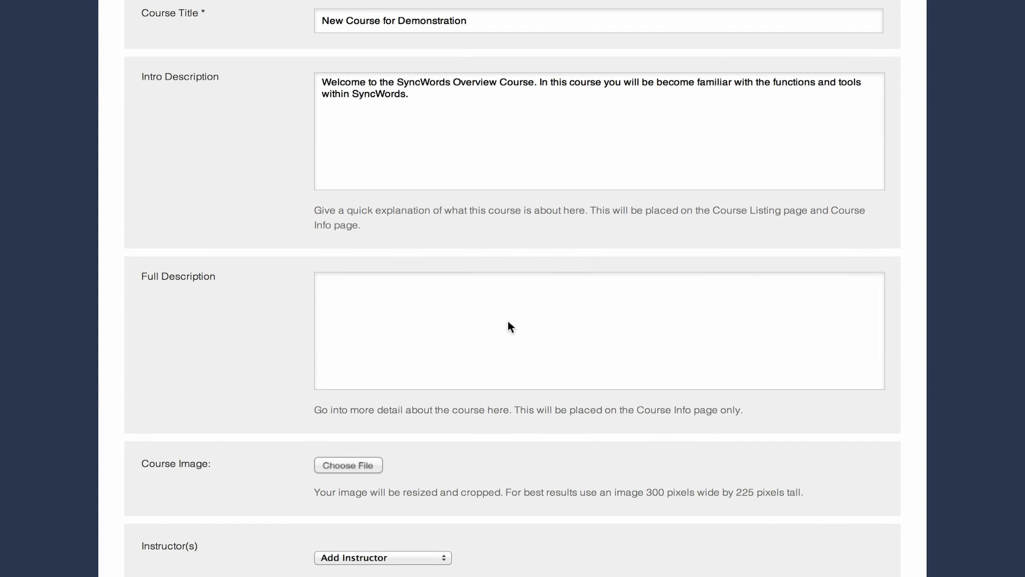
click(508, 321)
text(This course consists of Learning Module Pages with images and links with instructions and tips on using SyncWords to create captions for your video media. There are several optional review quizzes at the end of each section, and a final exam that you must pass to receive certification.)
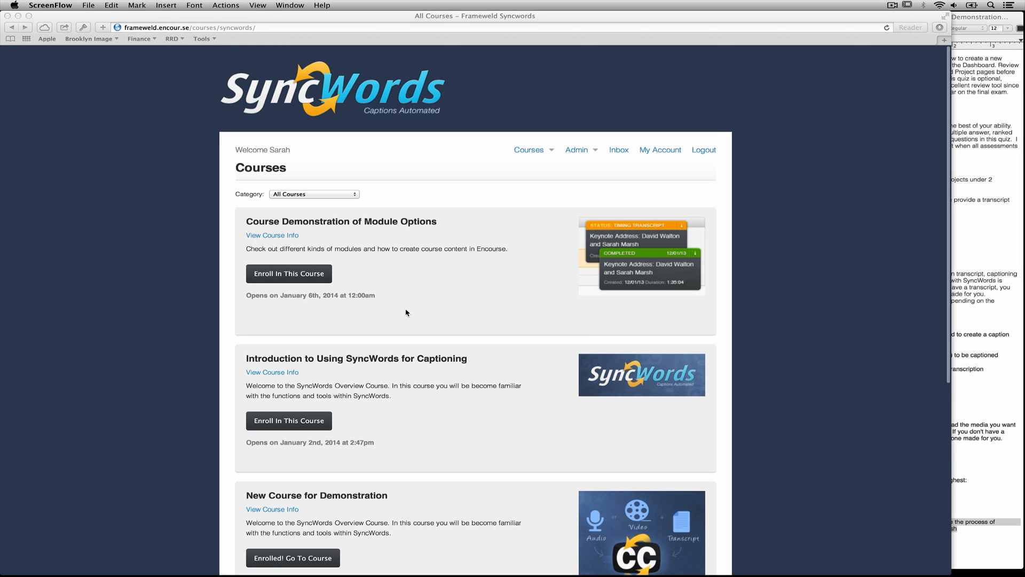
- Set the course image to the SyncWords Course Image file from the Desktop
scroll(407, 312, down, 5)
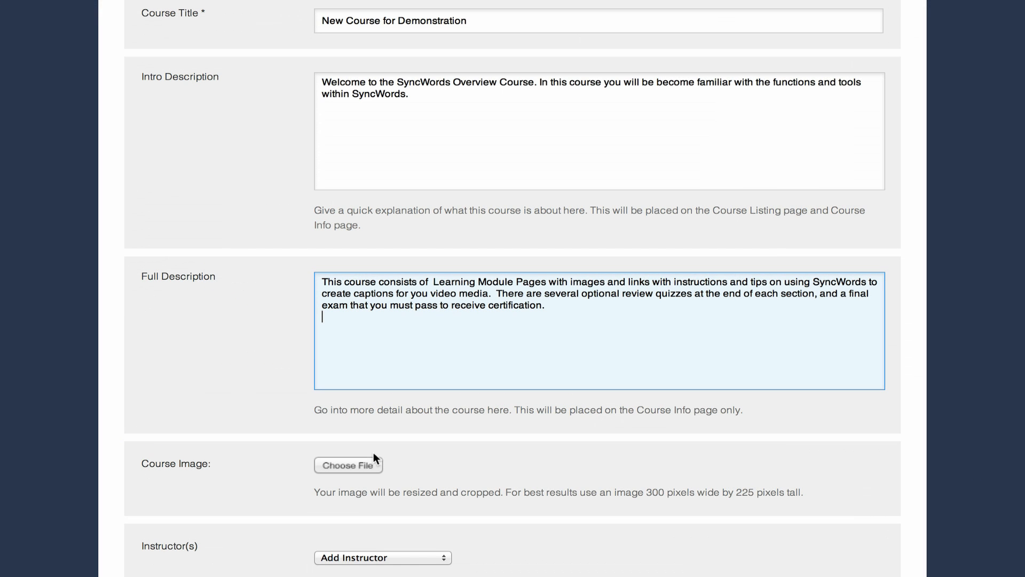
click(368, 461)
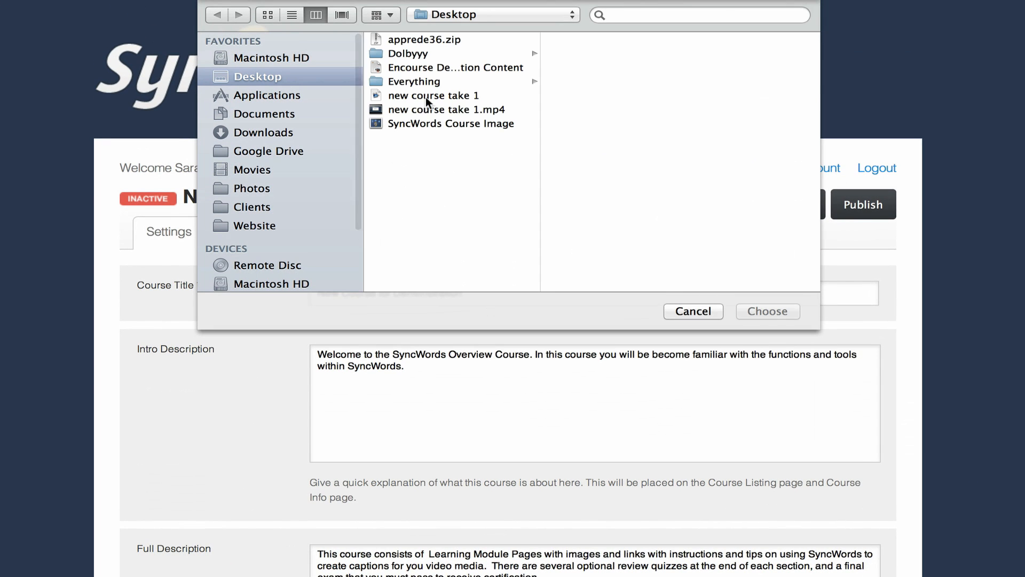
click(443, 125)
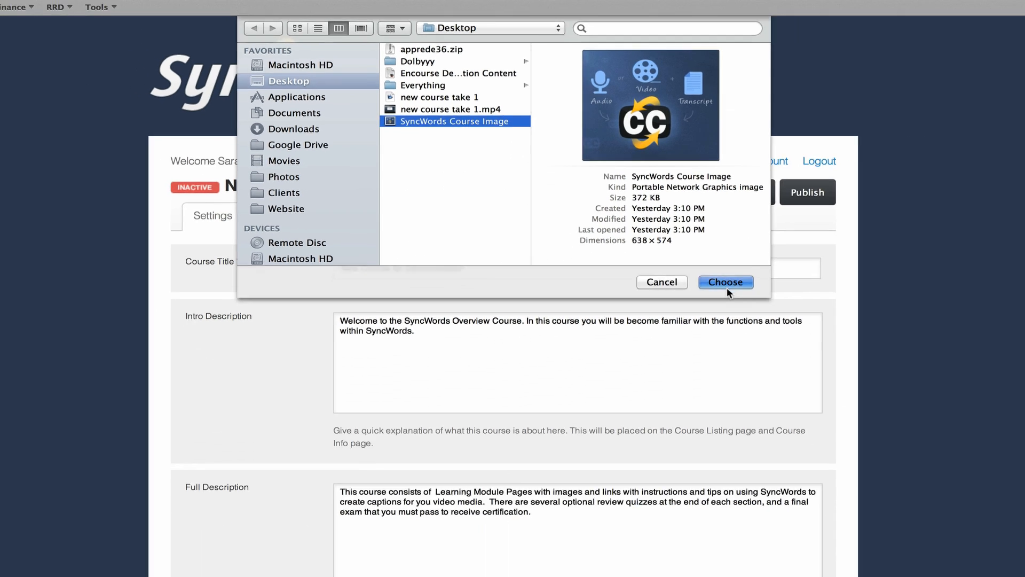
click(726, 284)
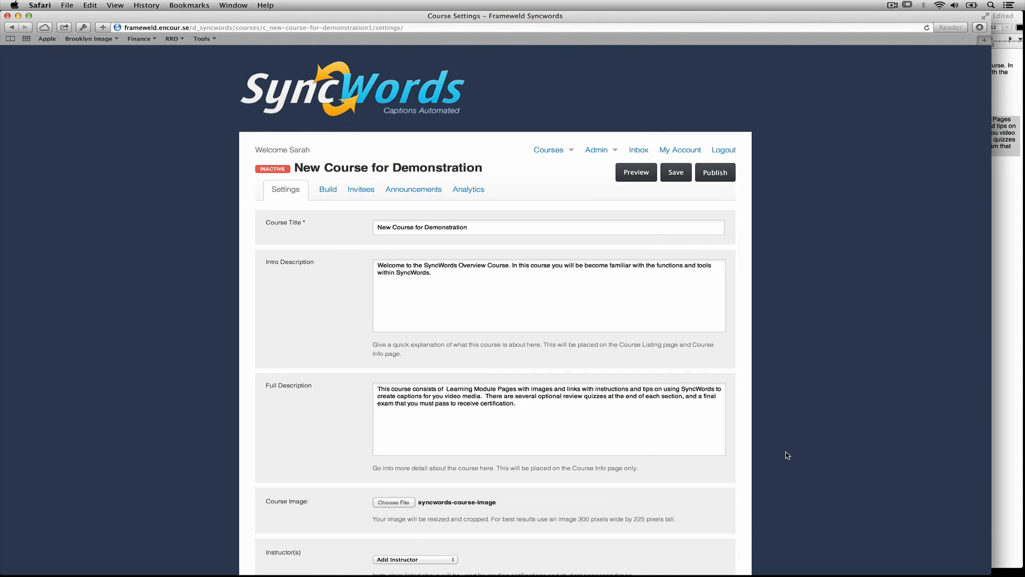
- Assign the logged-in administrator as the course's instructor
scroll(786, 453, down, 10)
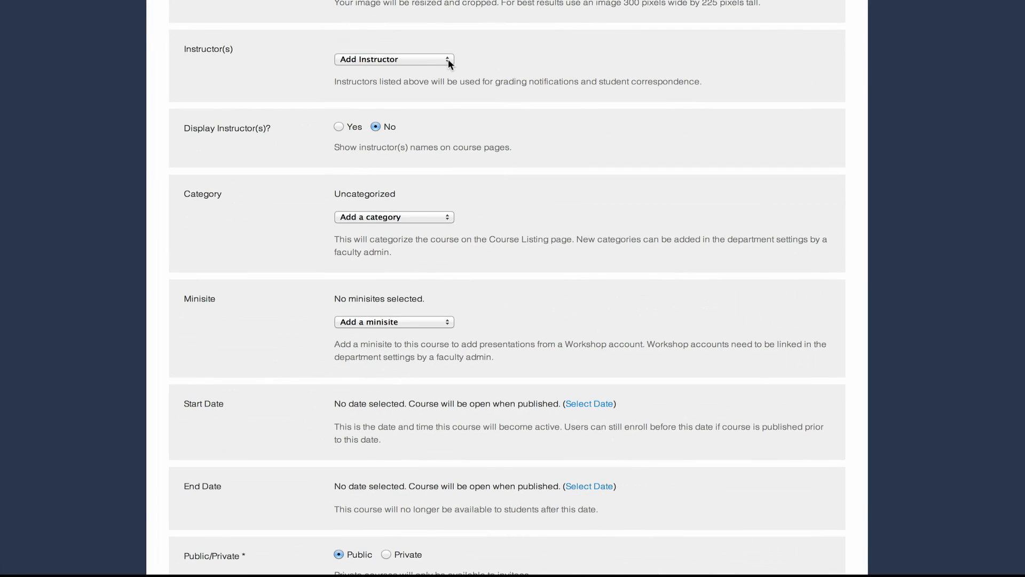
click(448, 60)
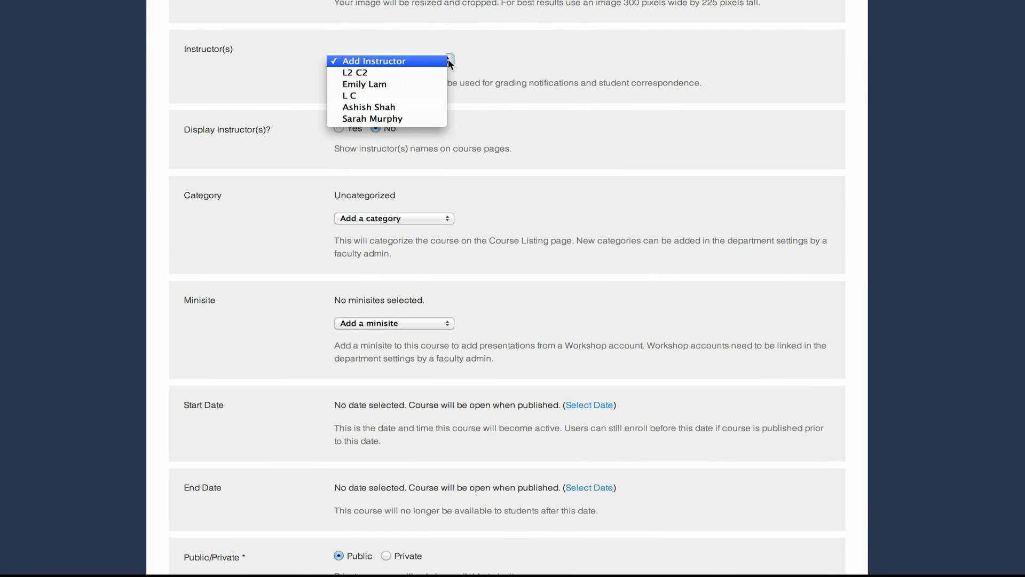
click(434, 117)
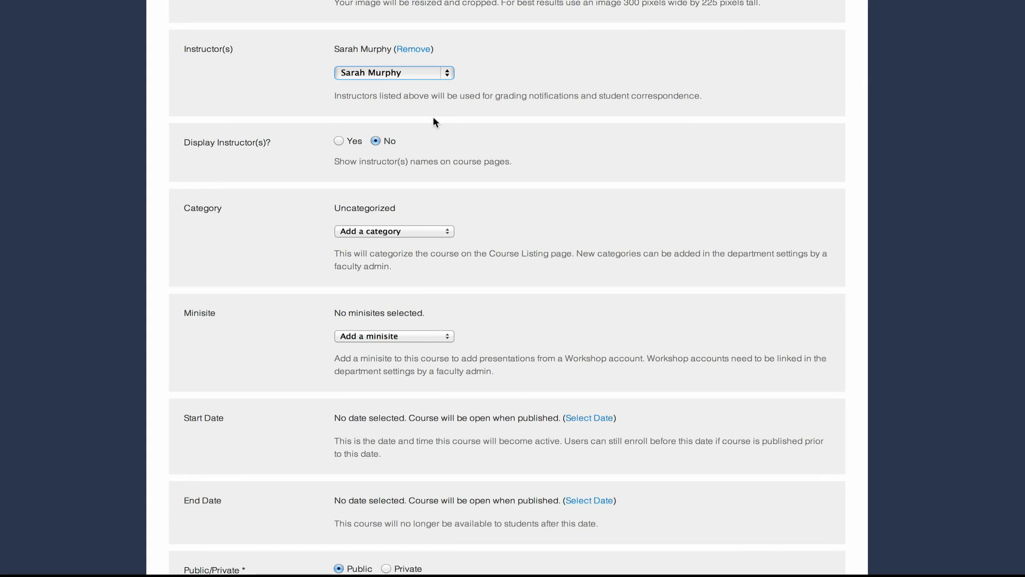
click(448, 72)
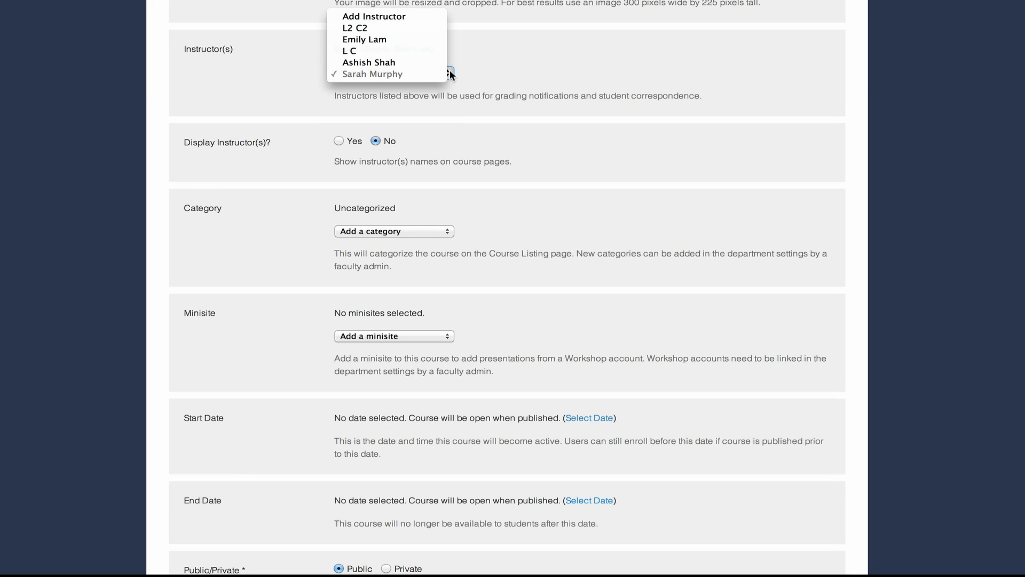
click(449, 73)
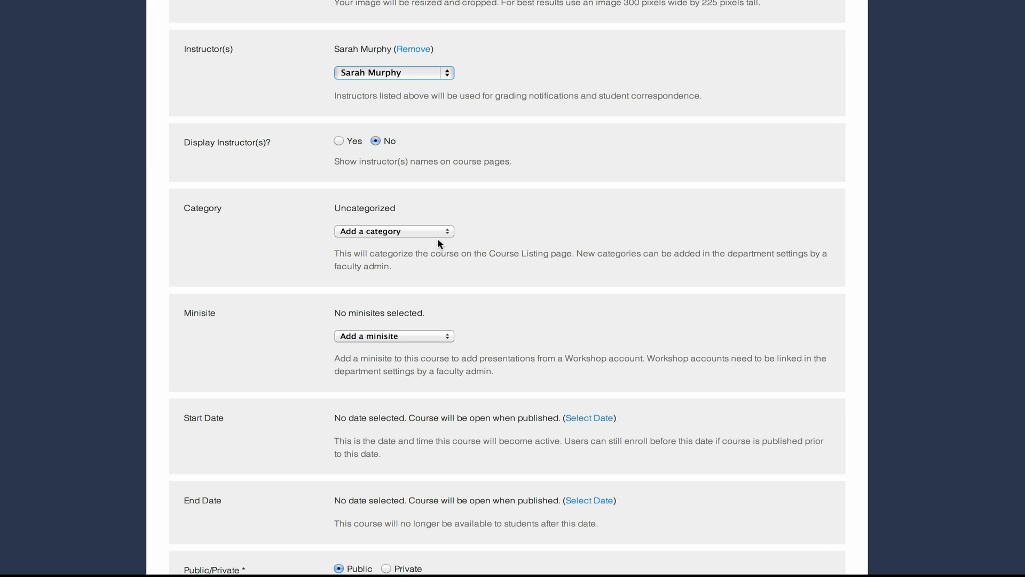
- Set the course's start date to May 5th, 2014 at 10:00am
scroll(437, 238, down, 5)
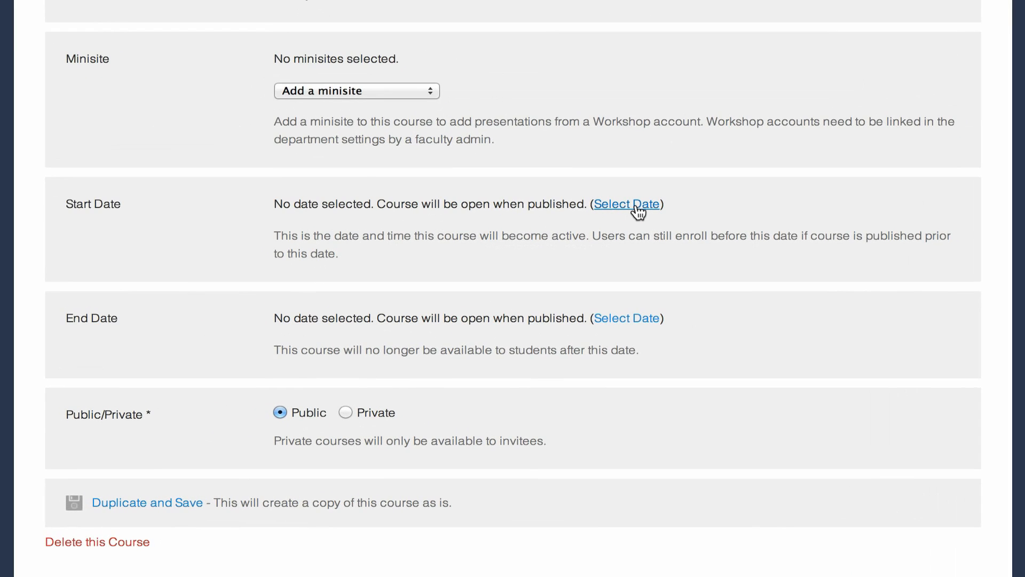
click(637, 207)
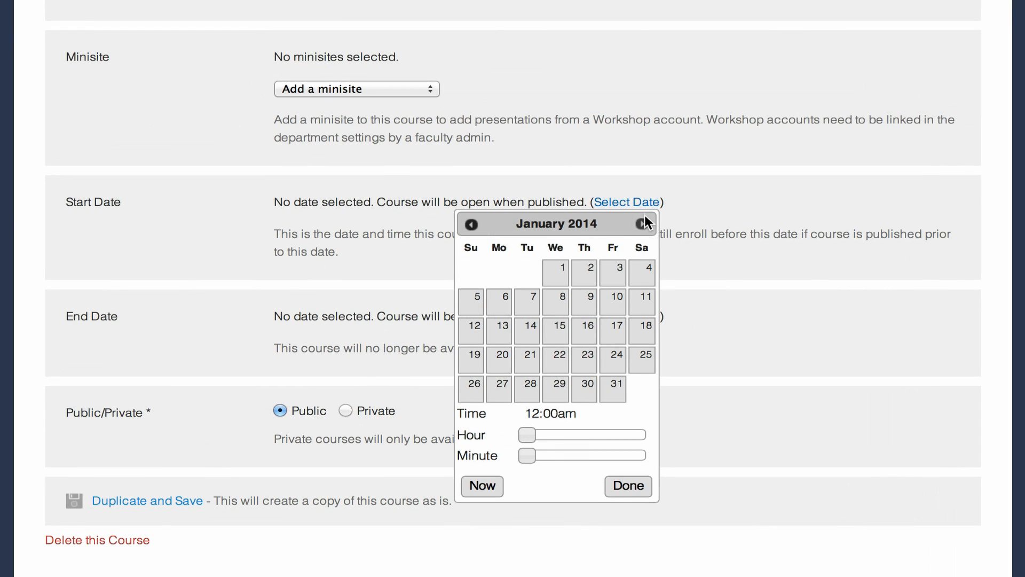
click(641, 224)
click(641, 224)
click(642, 224)
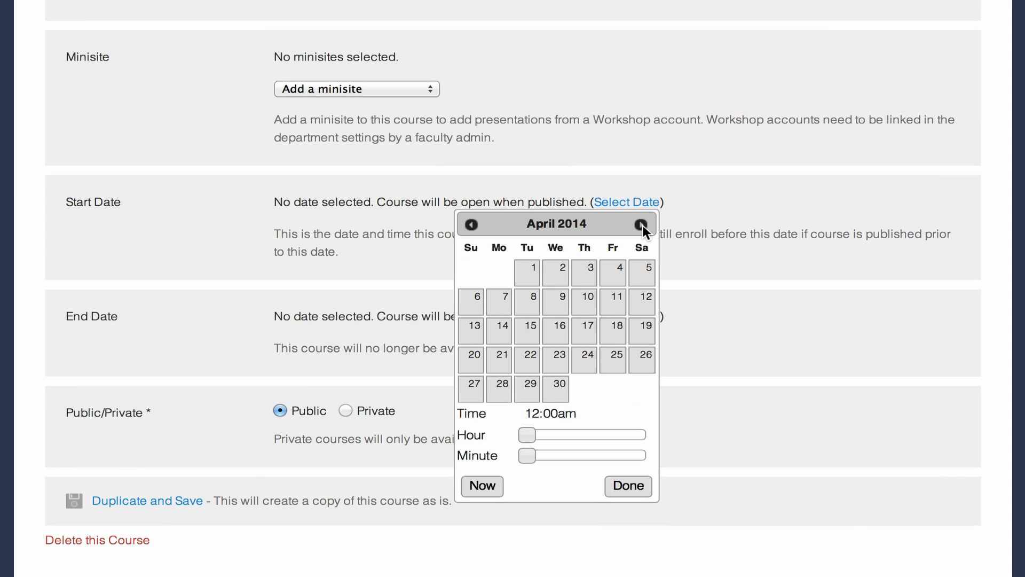
click(641, 224)
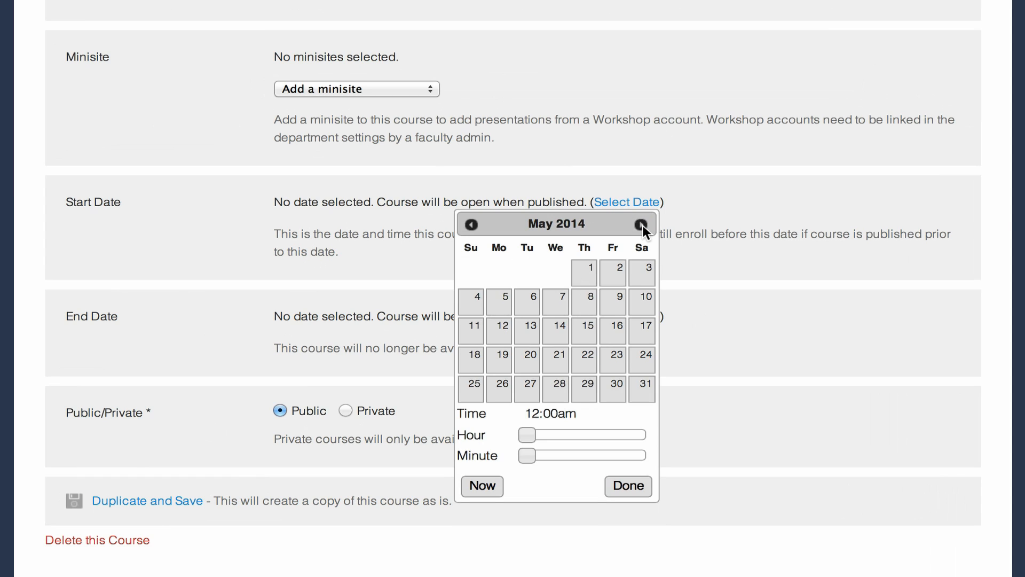
click(506, 300)
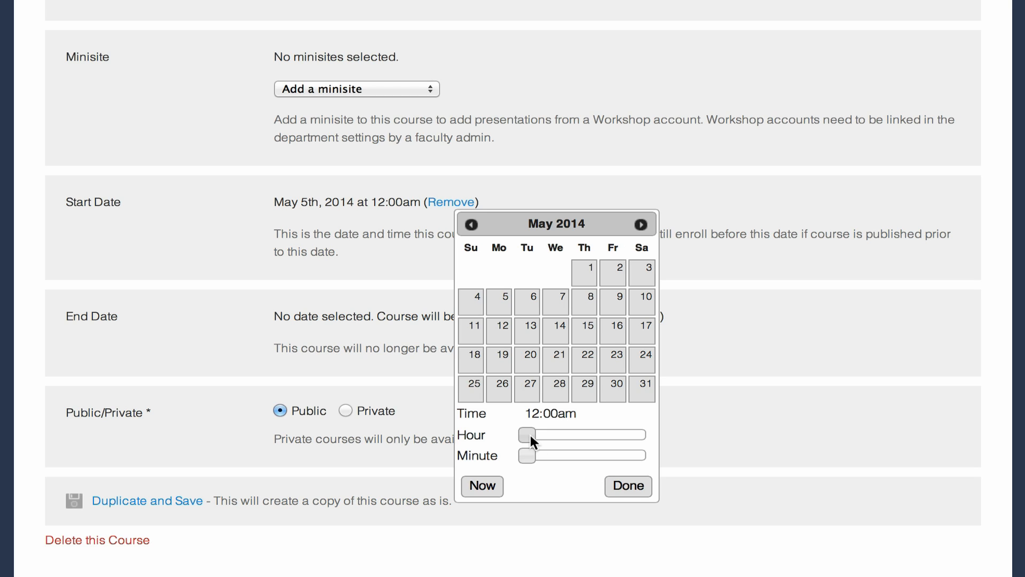
drag(530, 435, 580, 435)
click(632, 486)
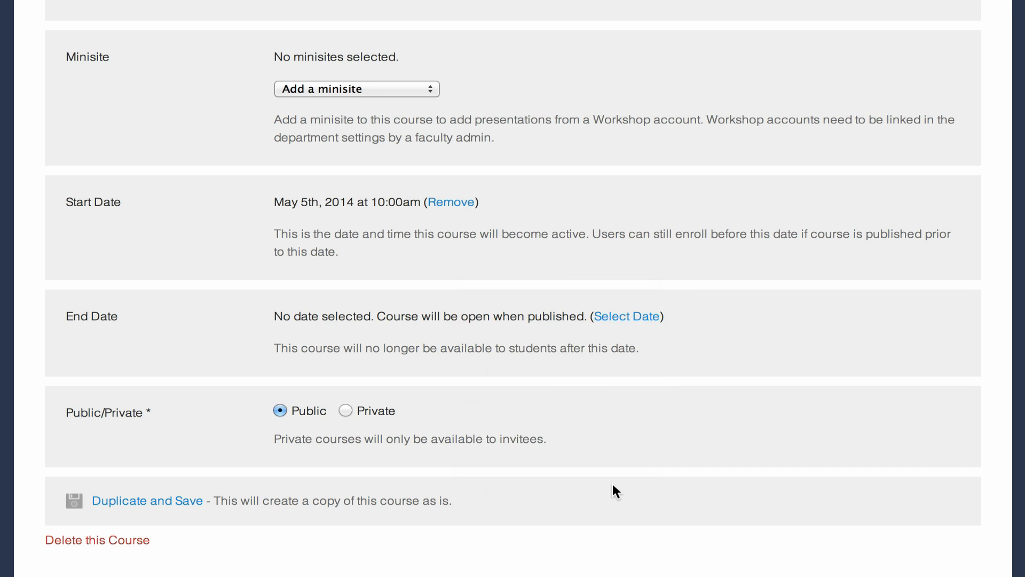
- Review the remaining course settings and save the course
scroll(613, 486, down, 3)
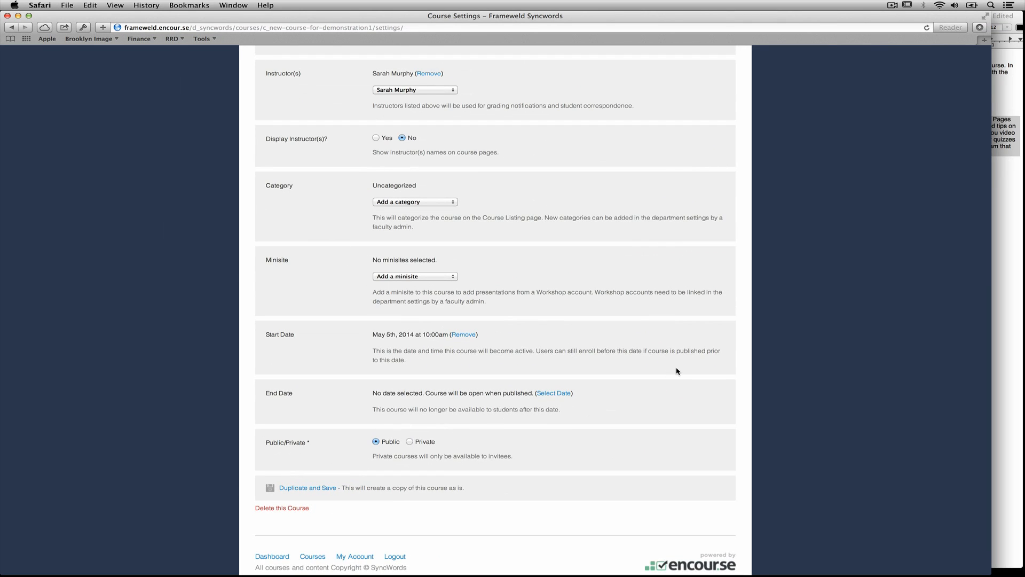
scroll(676, 370, down, 3)
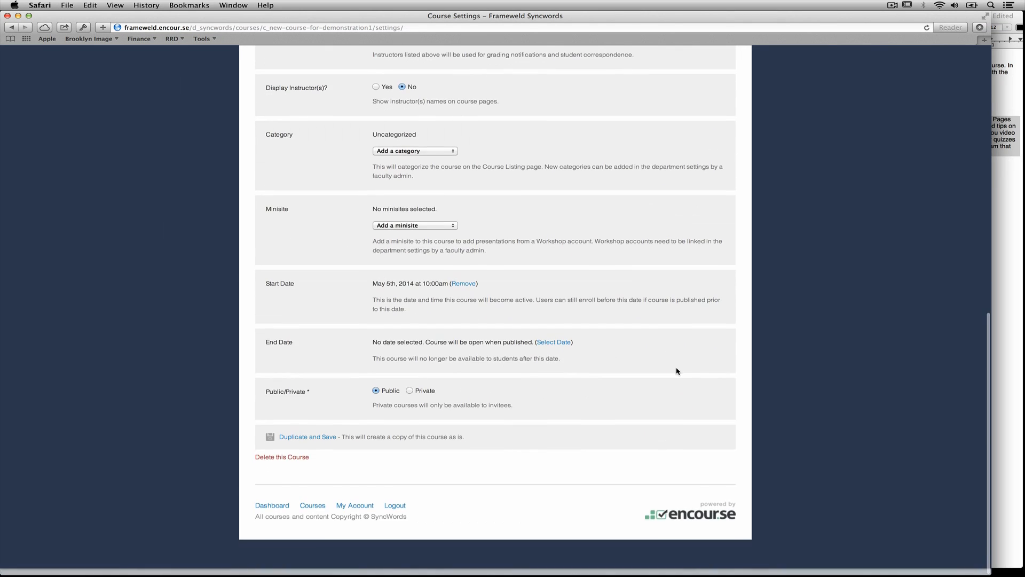
scroll(676, 370, up, 15)
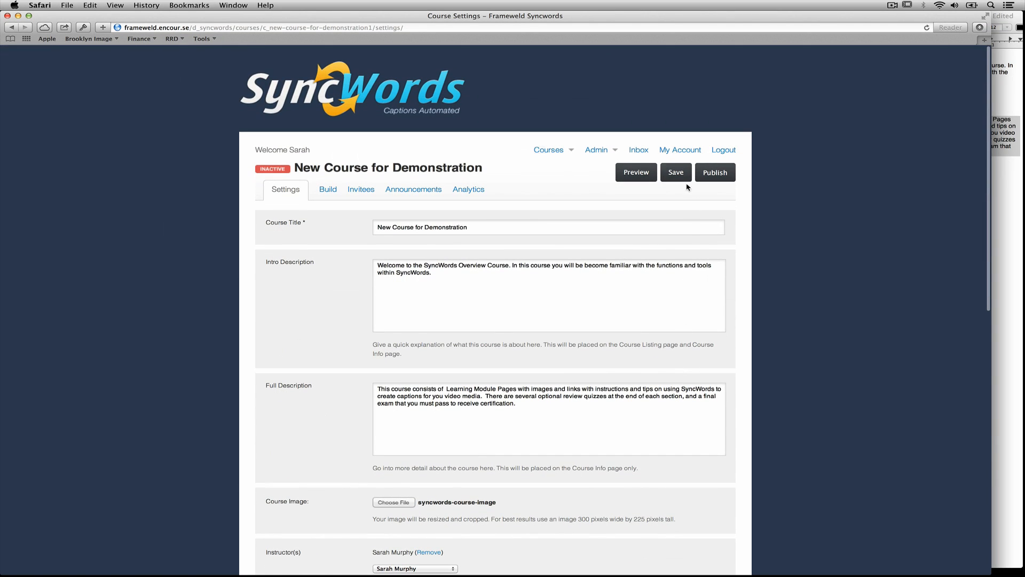
click(684, 176)
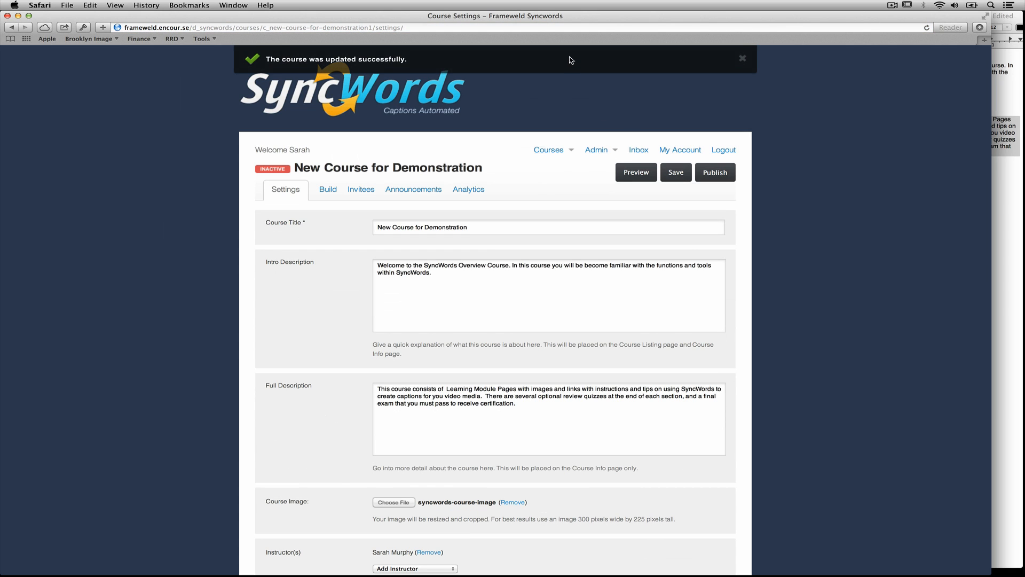
- Add a heading module titled "Introduction" with the description "Welcome to the course!" to the course build
click(327, 190)
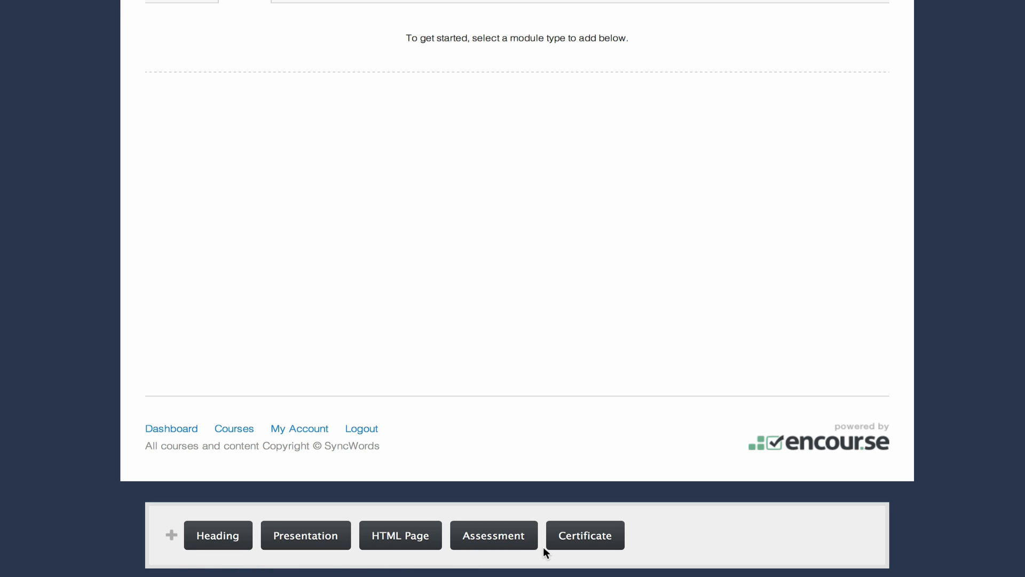
click(217, 538)
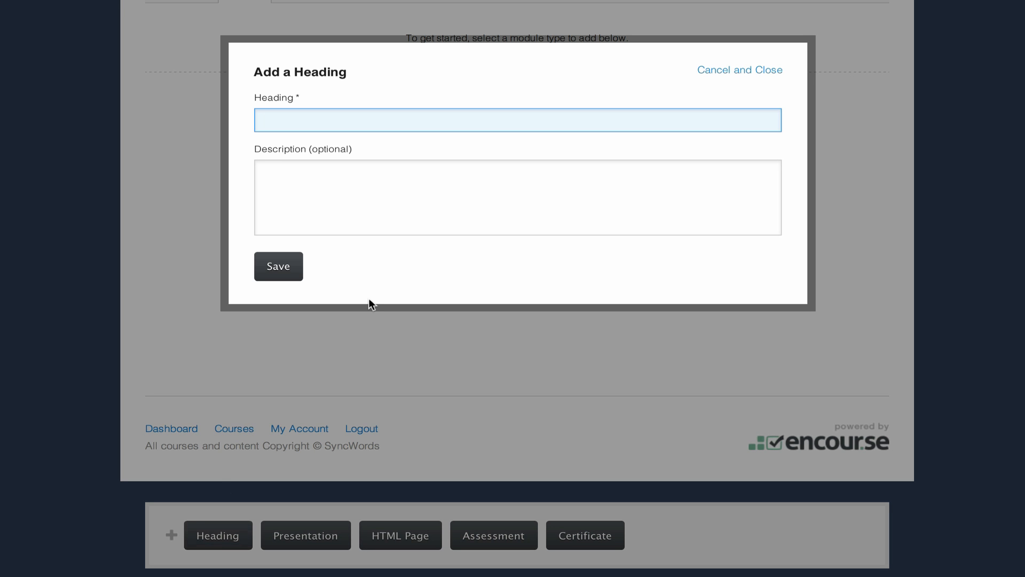
text(Introduction)
click(455, 223)
text(Wel)
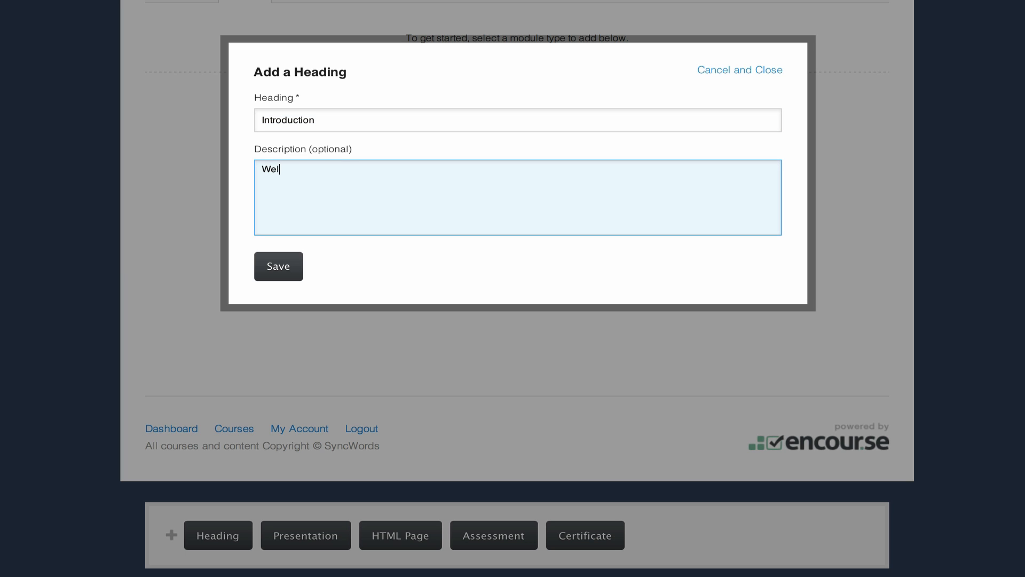
text(come to the course!)
click(278, 278)
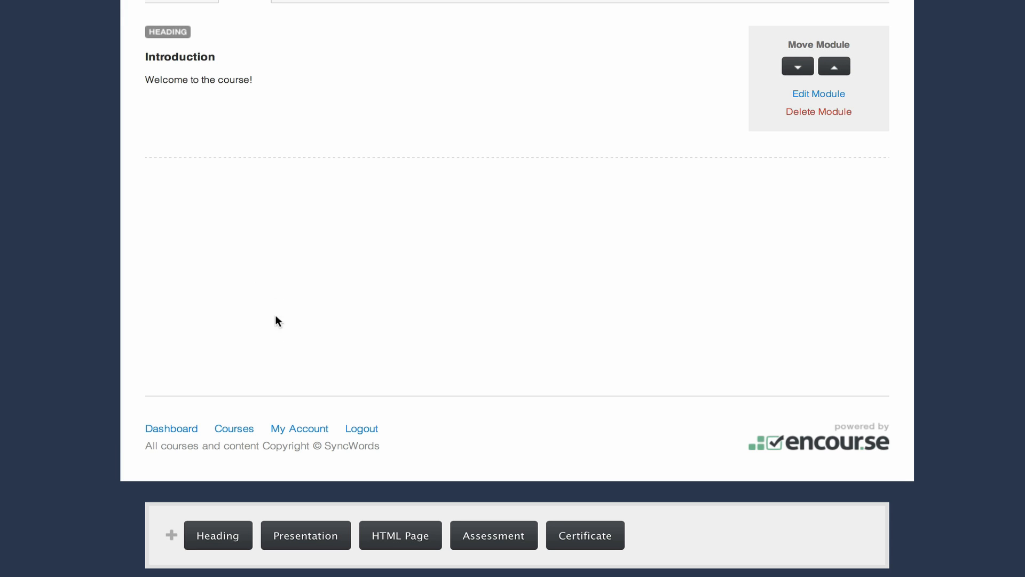
- Check which presentations are available to add as a module, without adding one
click(303, 538)
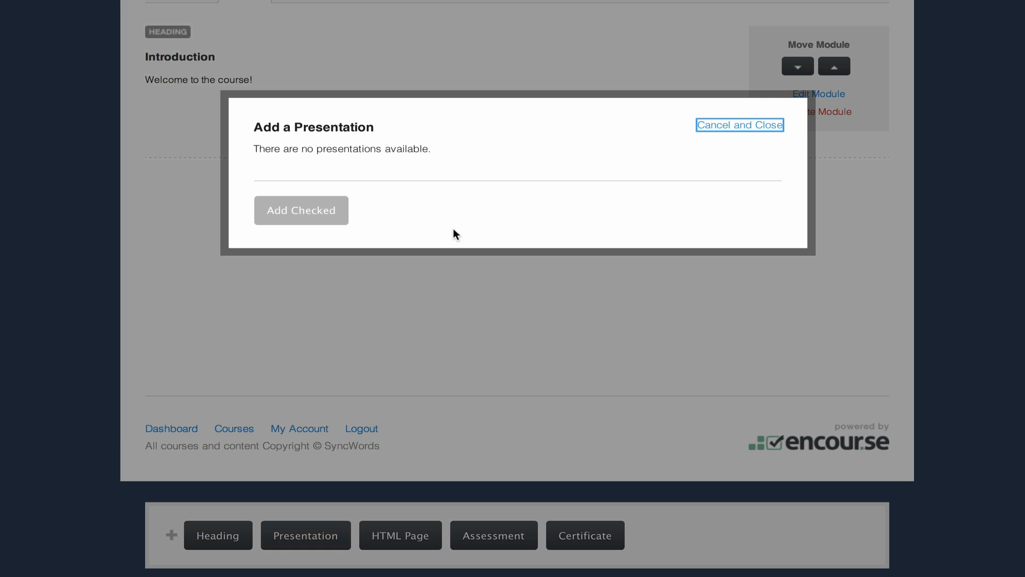
click(728, 126)
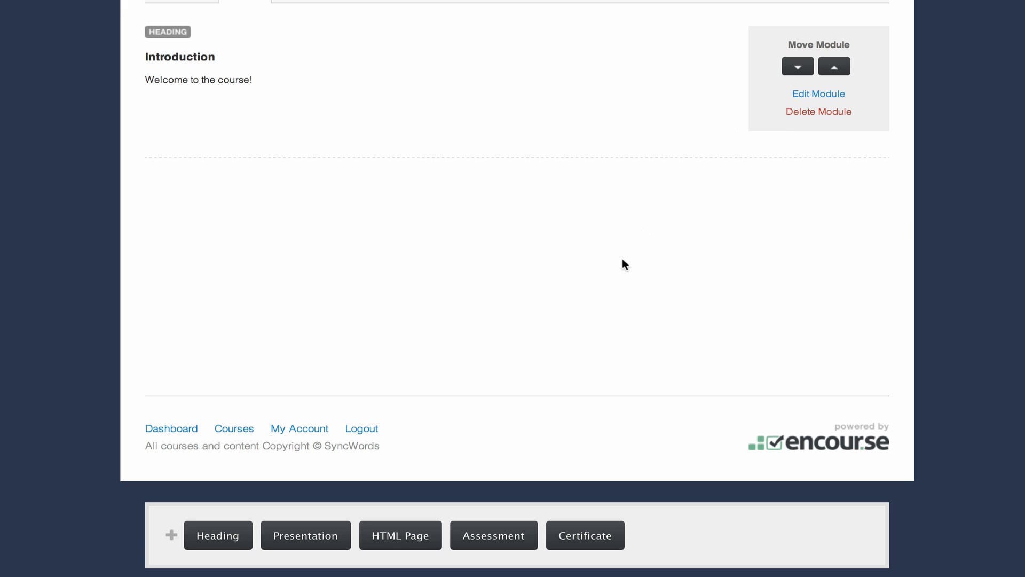
- Examine the sample Welcome HTML page with its images, text, quotes and embedded video
click(405, 539)
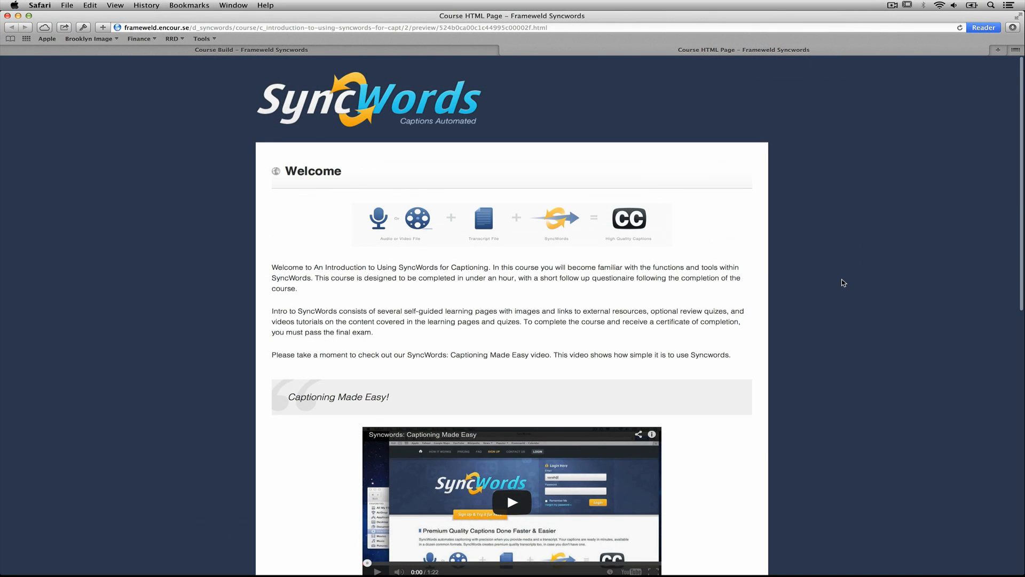
scroll(843, 282, down, 3)
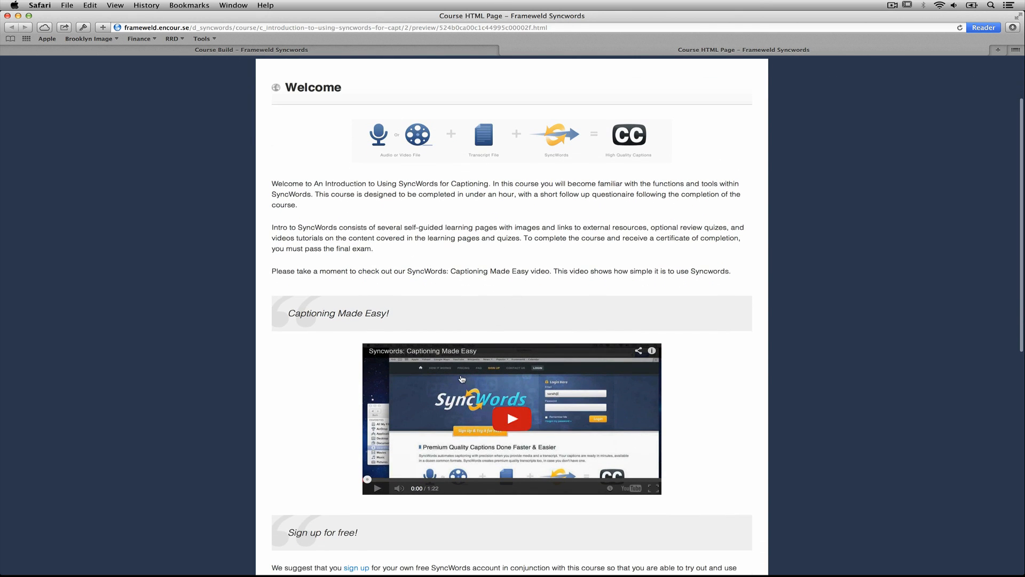
scroll(430, 434, down, 10)
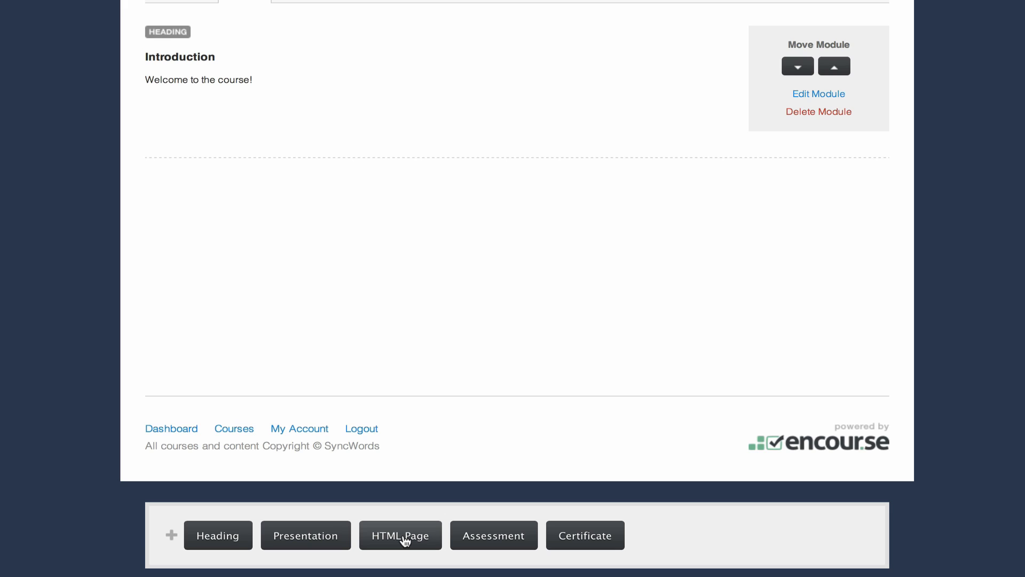
- Add an HTML page module to the course from the "Introduction to the Course and Welcome" template
click(402, 537)
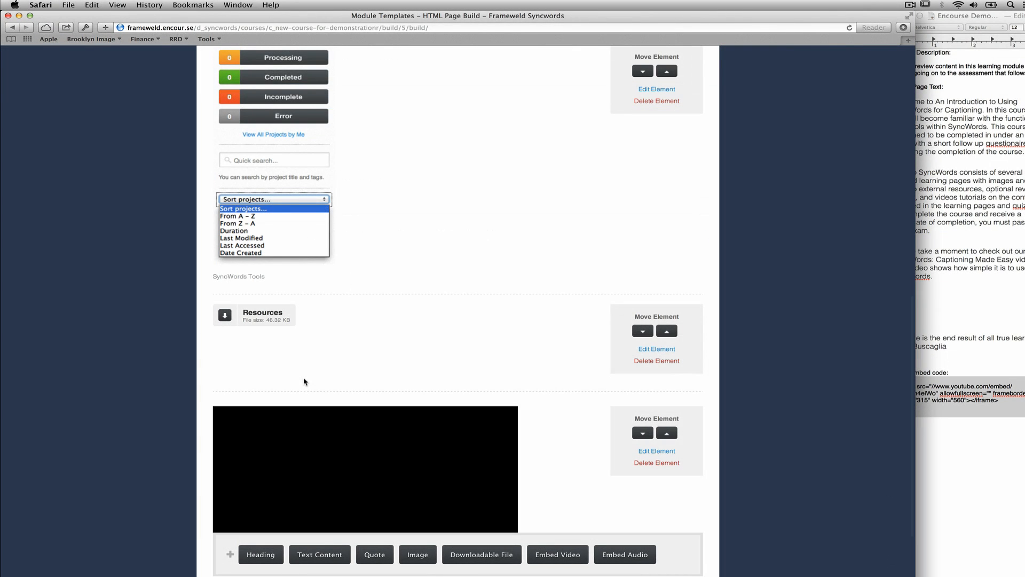
scroll(556, 485, down, 2)
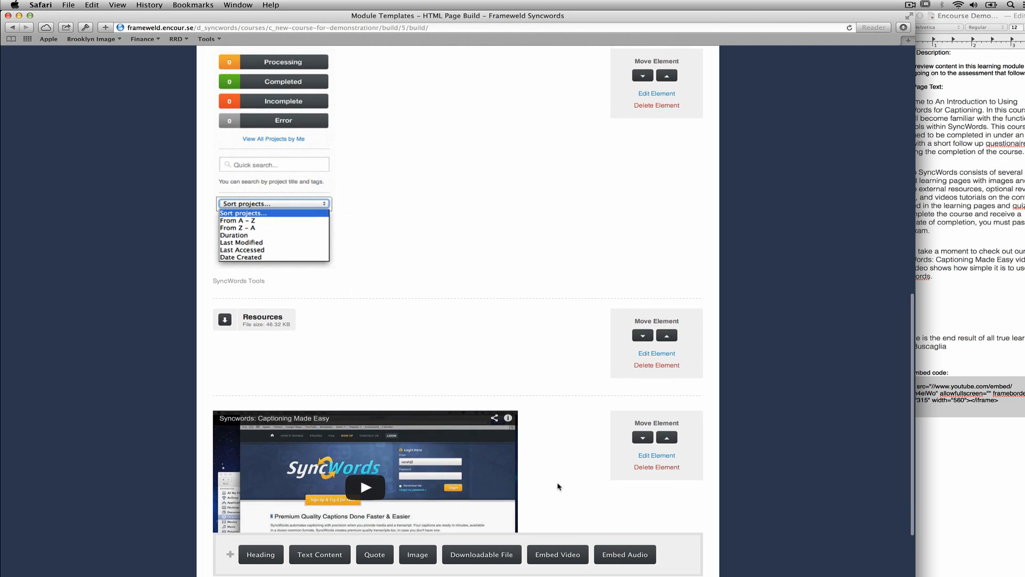
scroll(557, 483, down, 5)
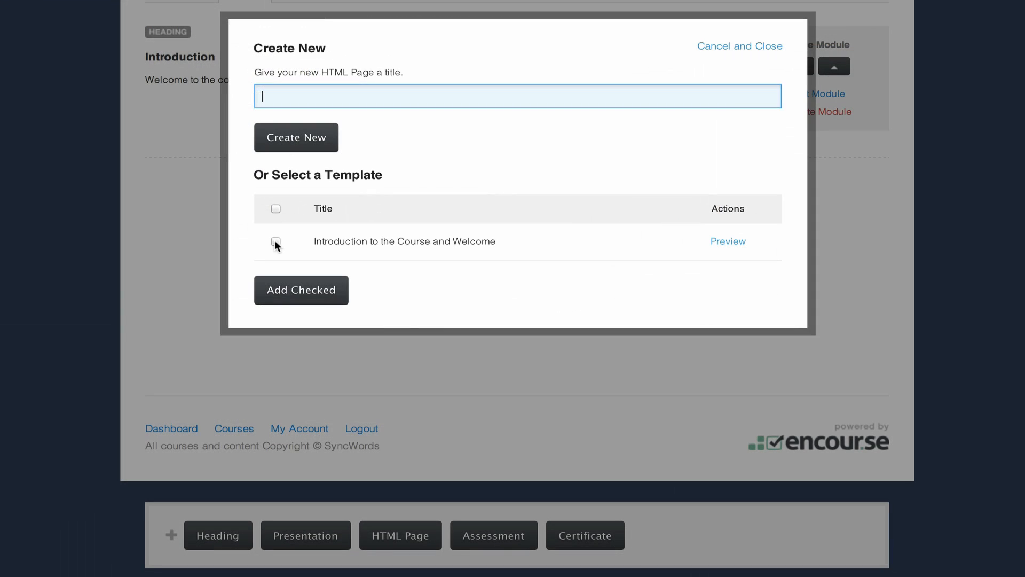
click(276, 242)
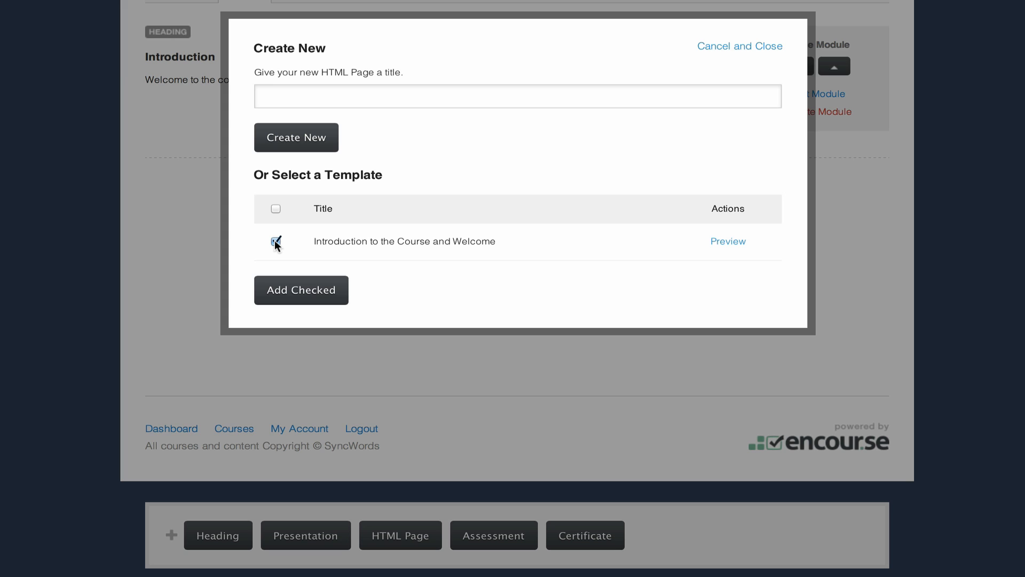
click(284, 291)
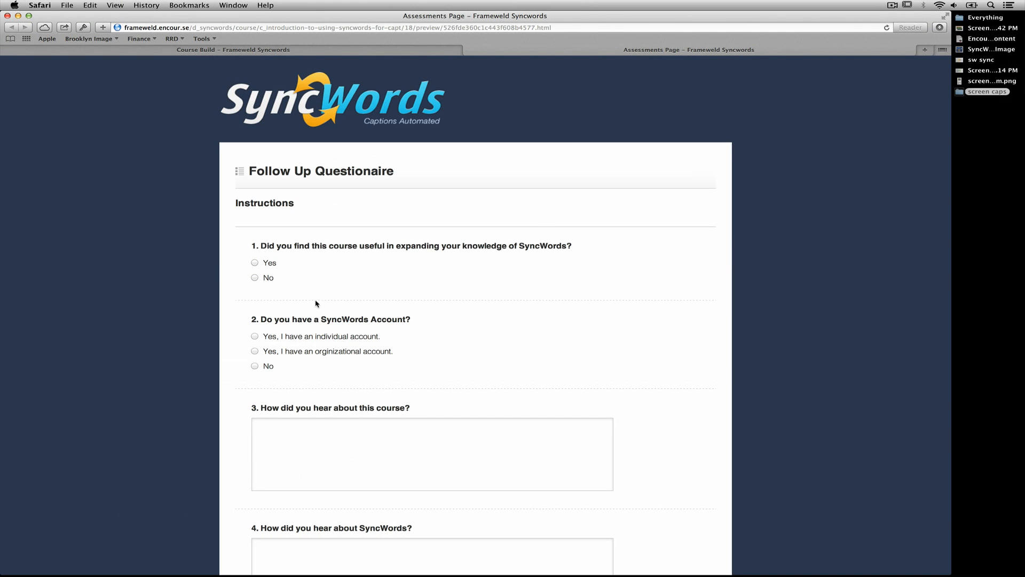
- Answer the questionnaire preview: course useful Yes, individual account, heard through "webinar that I heard of through Twitter", Support Site No, live captioning Yes
click(255, 263)
click(255, 337)
click(316, 462)
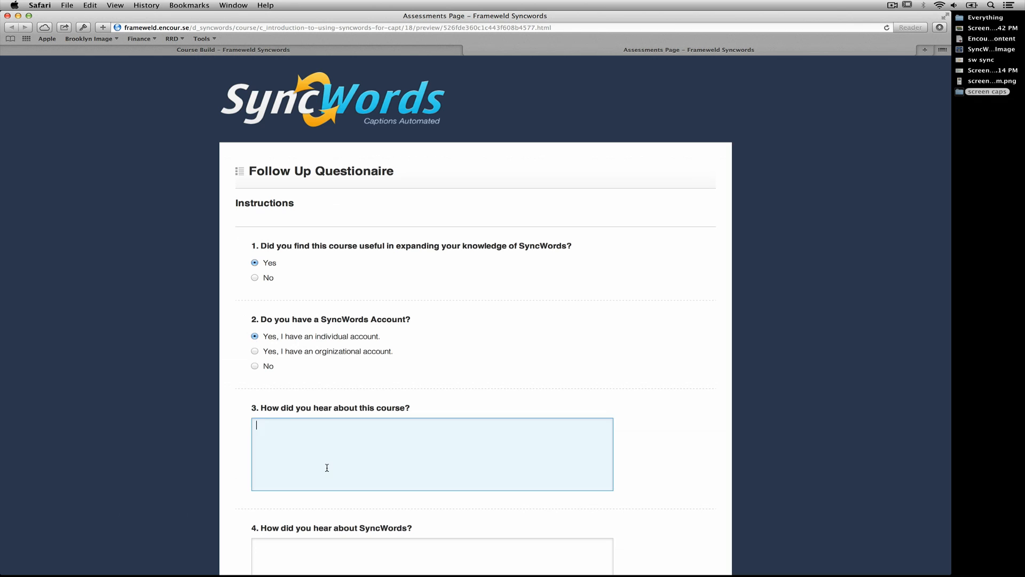
key(Tab)
scroll(363, 320, down, 6)
text(webinar that I heard of through Twitter)
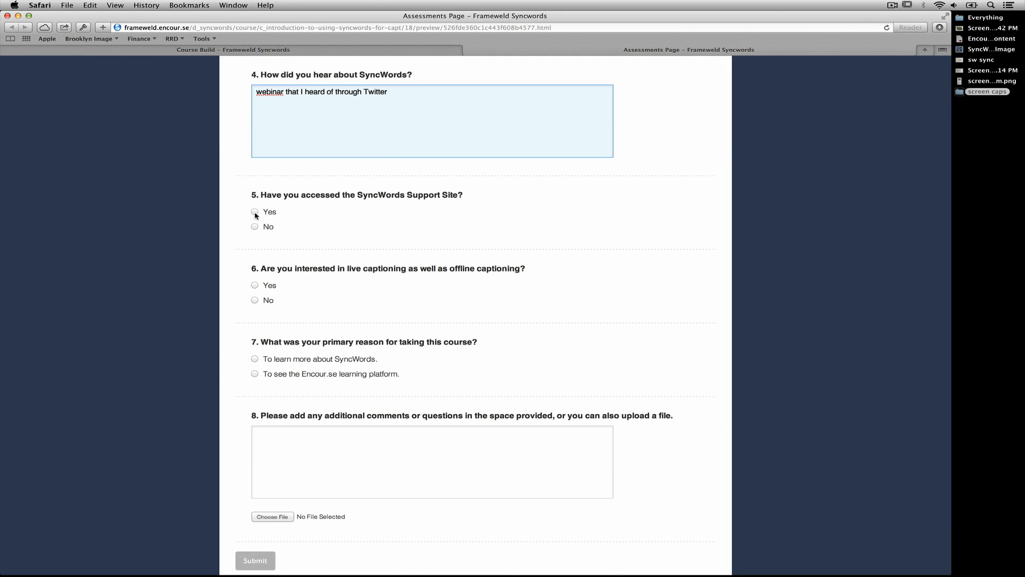
click(254, 226)
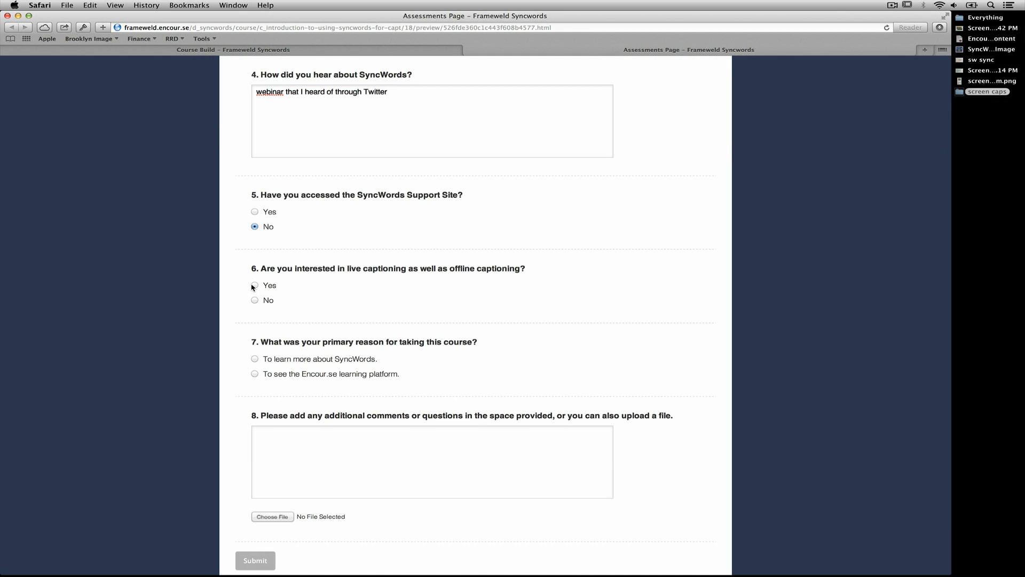
click(255, 285)
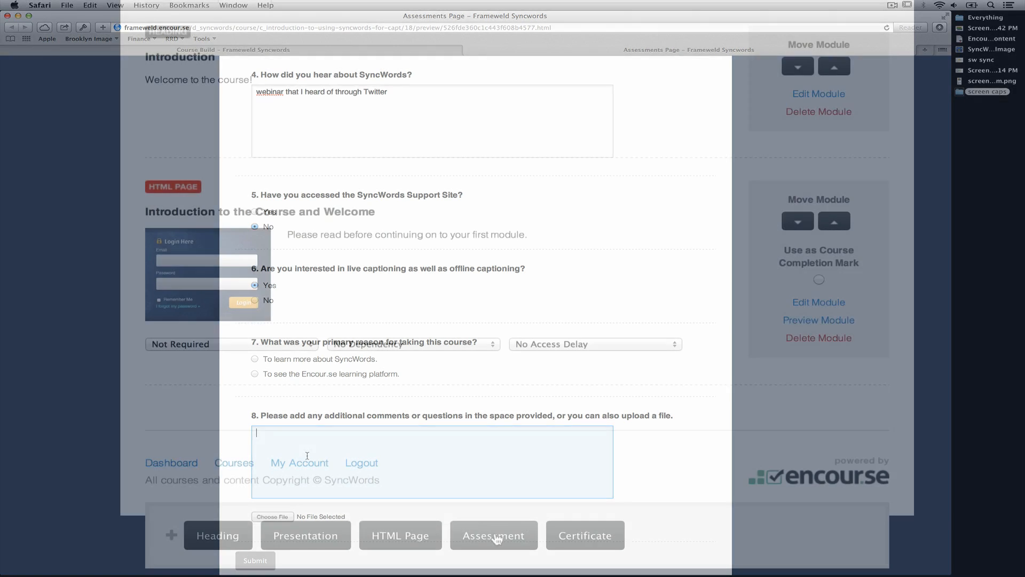
- Add a scored assessment module to the course from the "Review Quiz for Section 1" template
click(494, 520)
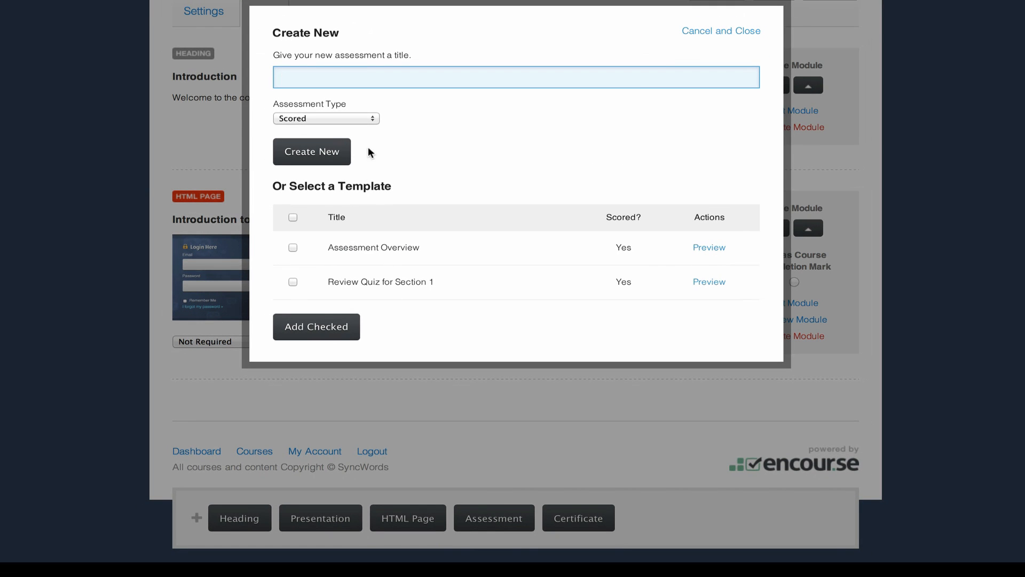
click(374, 120)
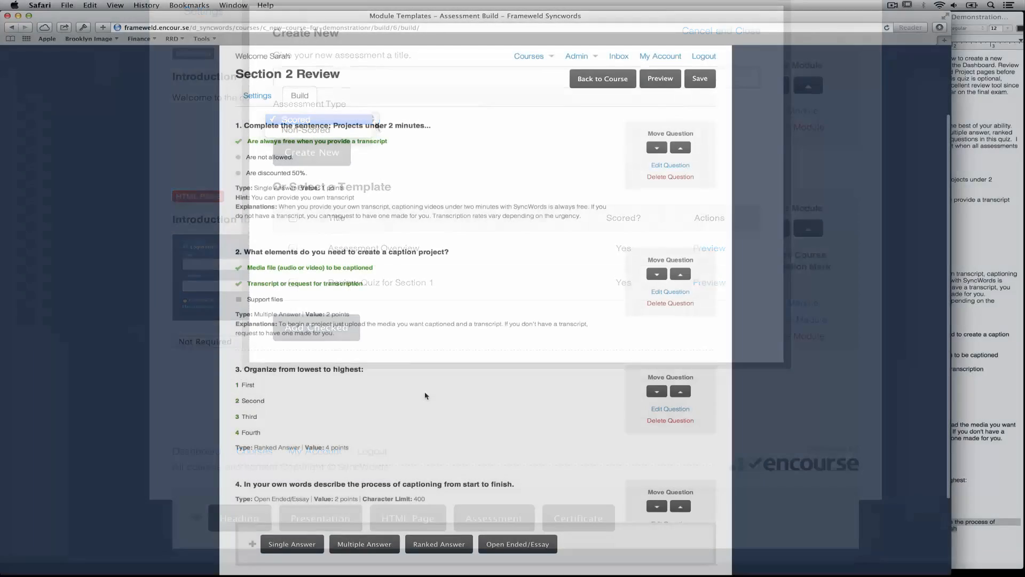
scroll(646, 161, down, 2)
scroll(646, 161, up, 2)
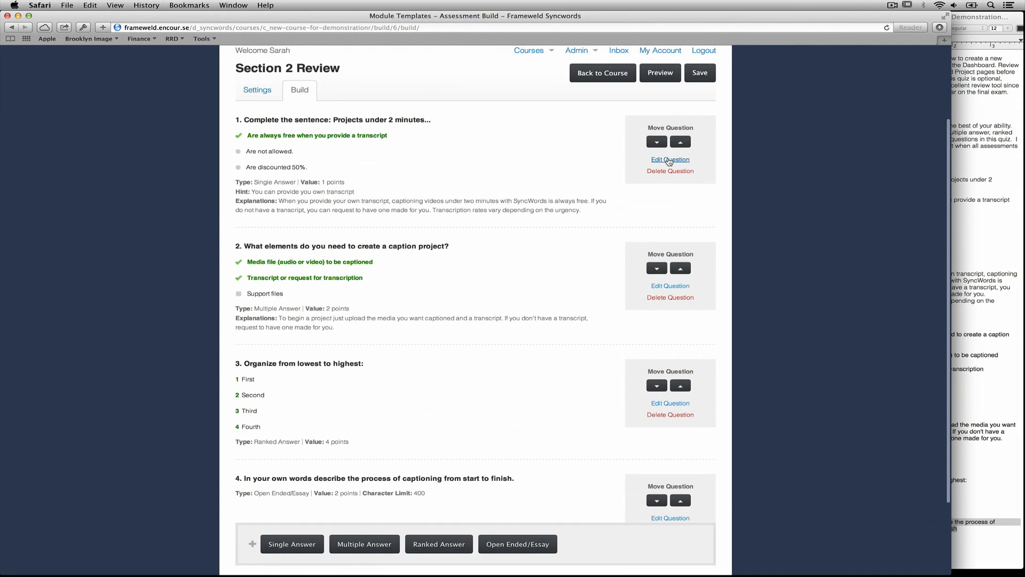
click(669, 160)
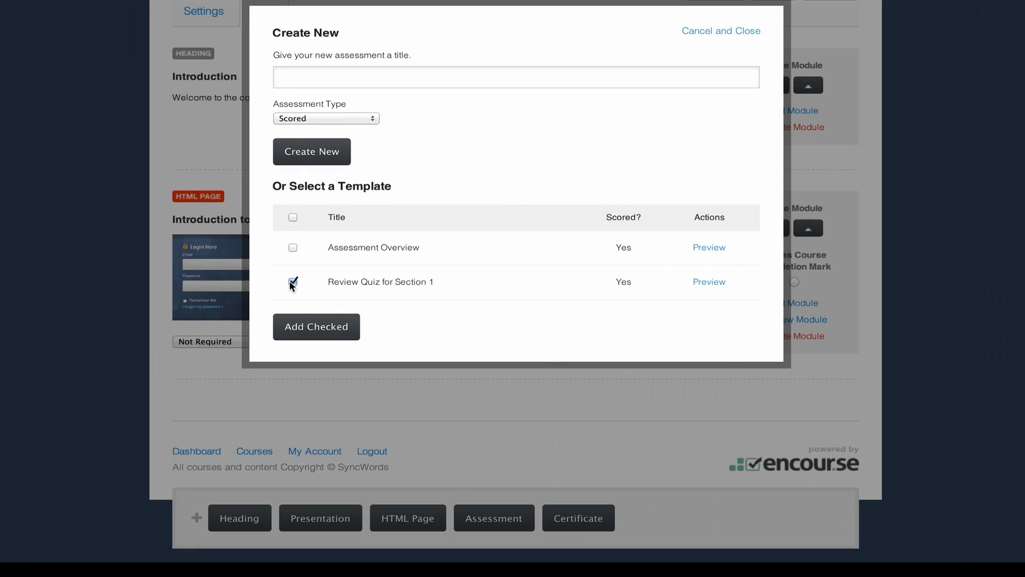
click(310, 333)
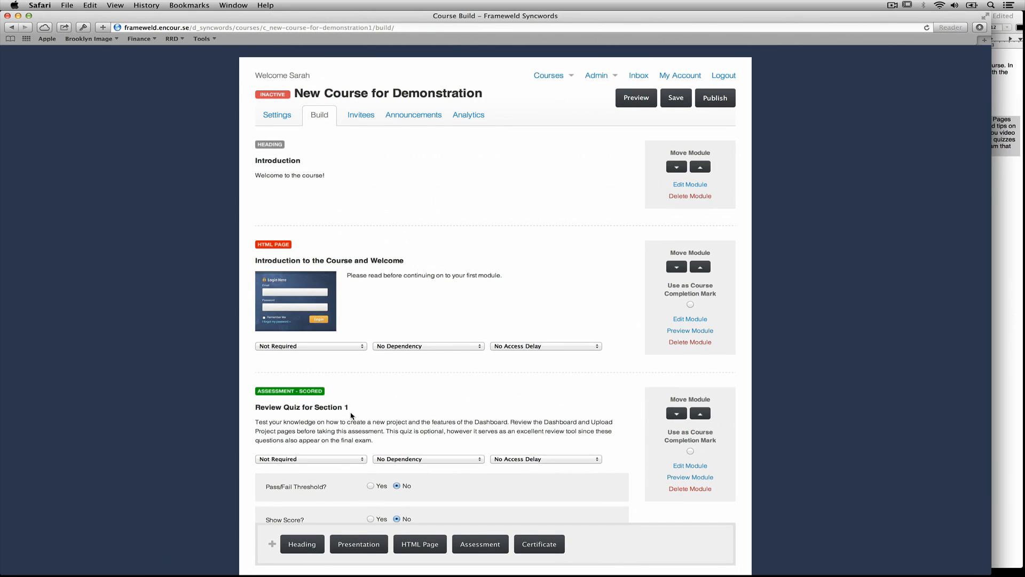
- Try moving the Review Quiz for Section 1 module above the HTML page module, and return it to its original place
scroll(422, 414, down, 4)
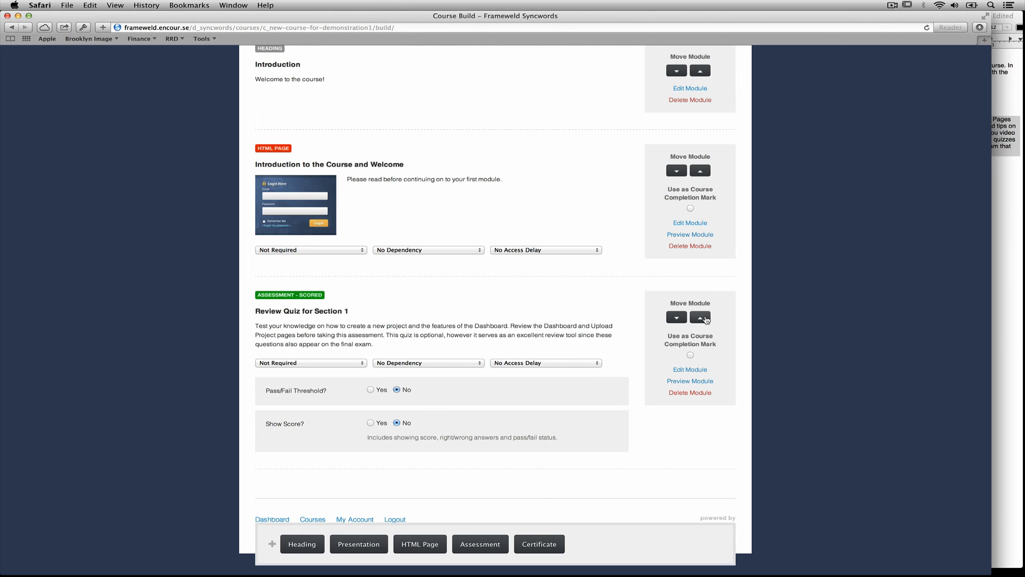
click(700, 318)
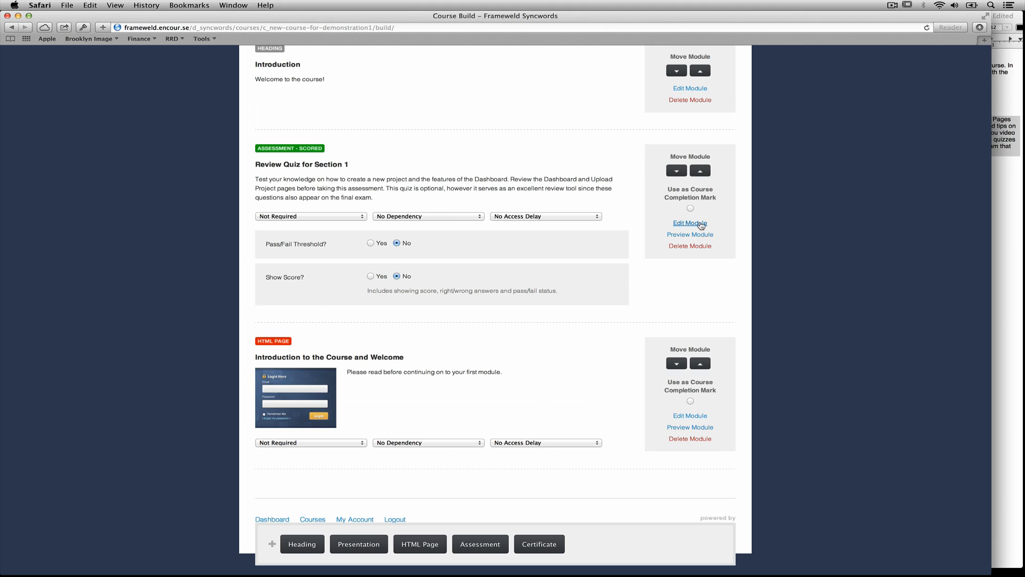
click(677, 171)
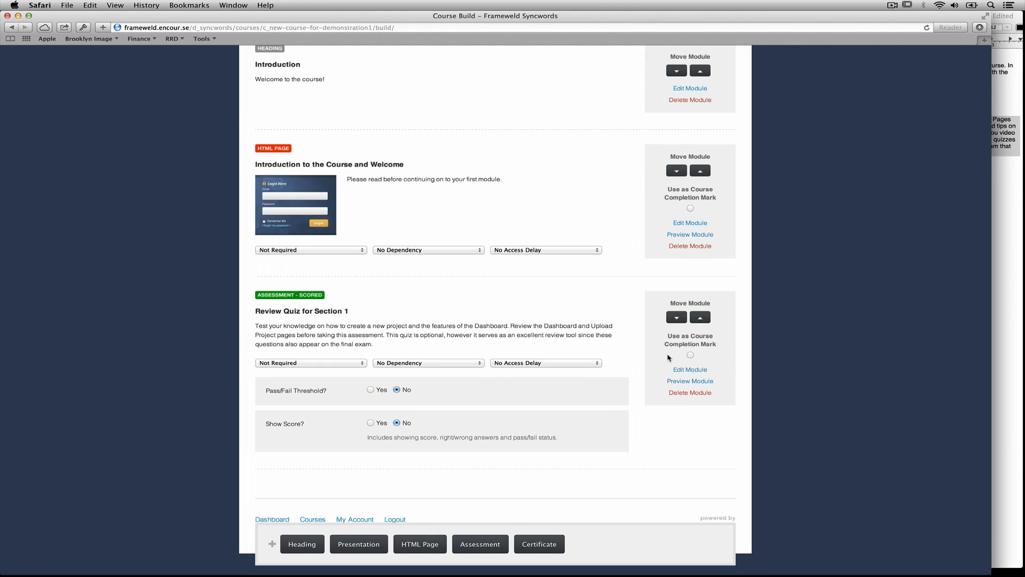
click(692, 223)
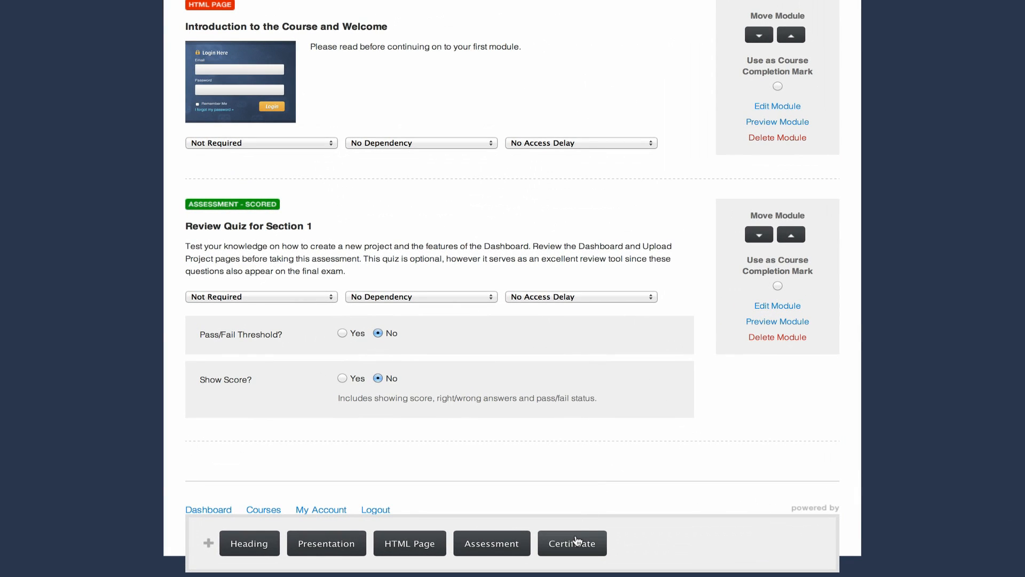
- Create a certificate module titled "Completion Certificate" in the course build
click(577, 540)
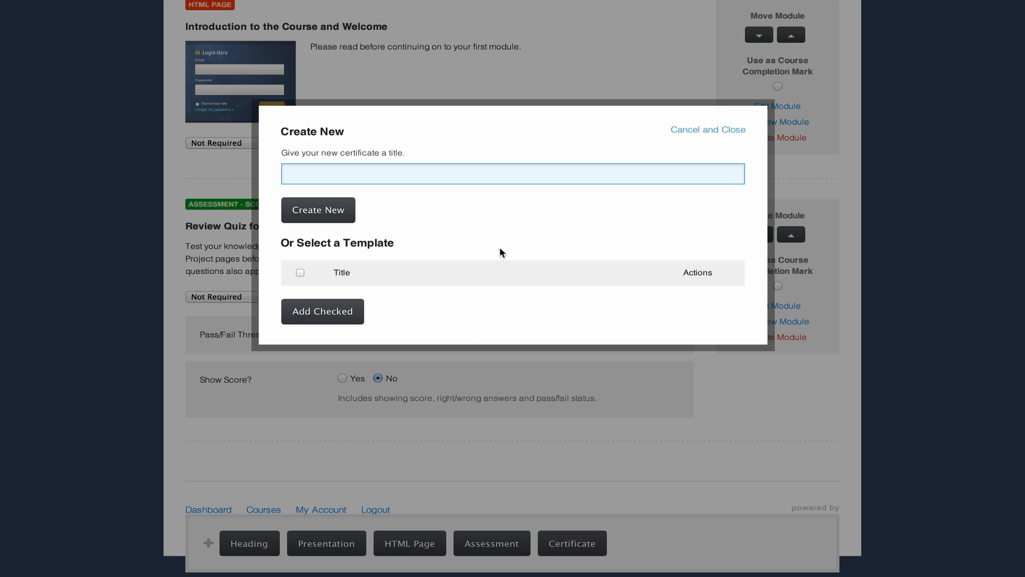
text(Completion Certificate)
click(334, 218)
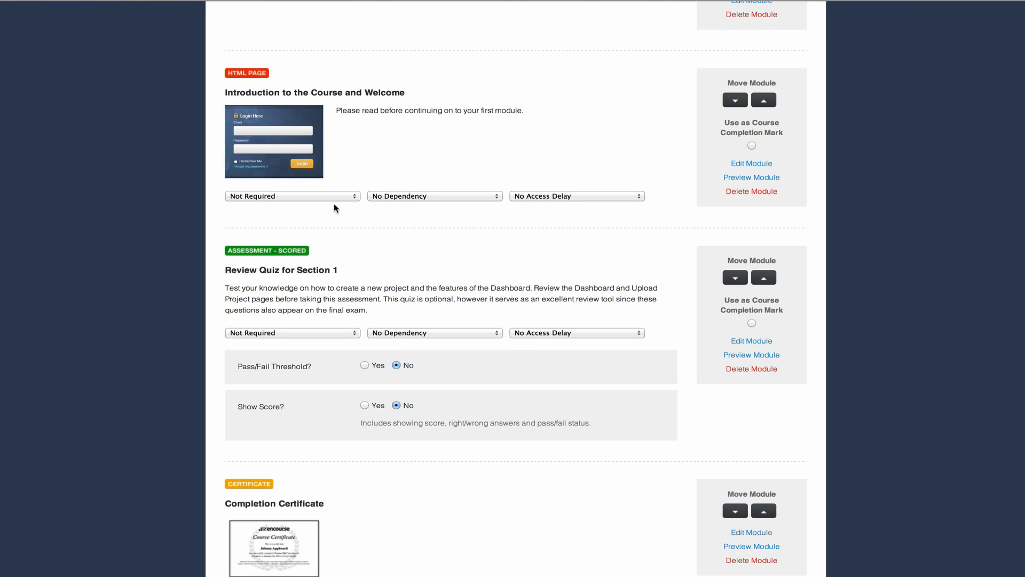
- Check the requirement, dependency and access delay options of the Introduction to the Course and Welcome module
click(355, 196)
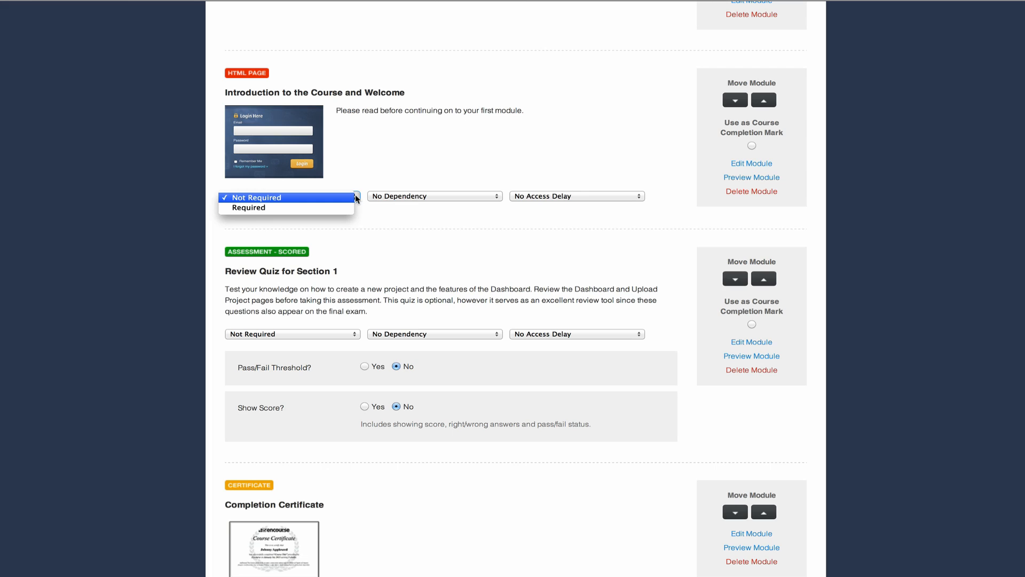
click(454, 197)
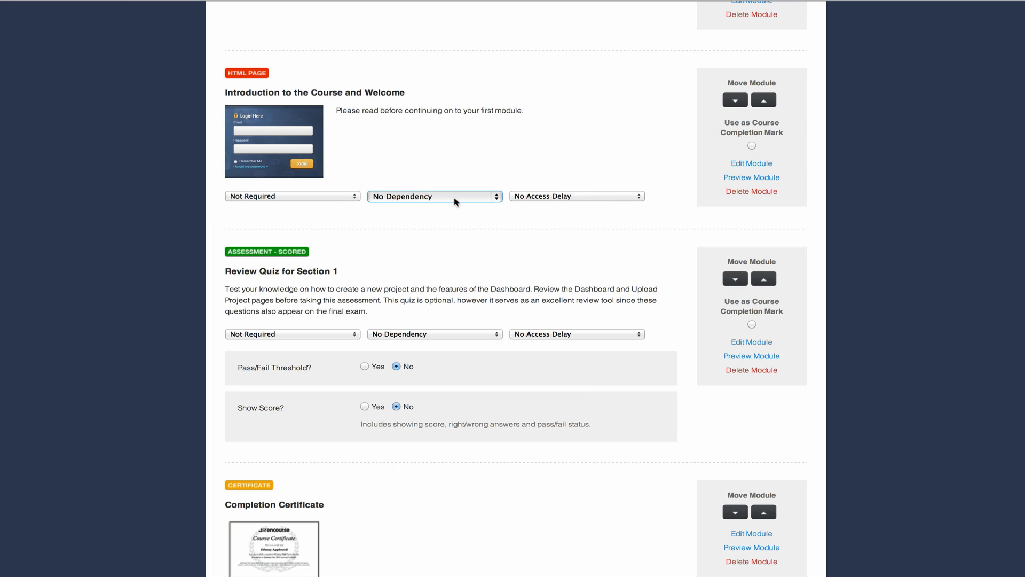
click(453, 197)
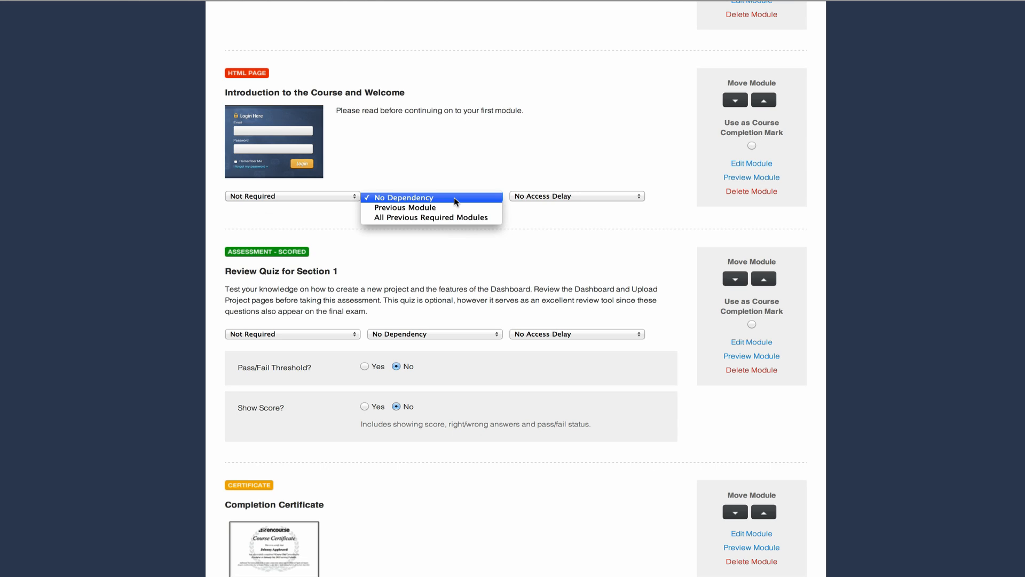
click(570, 197)
click(571, 198)
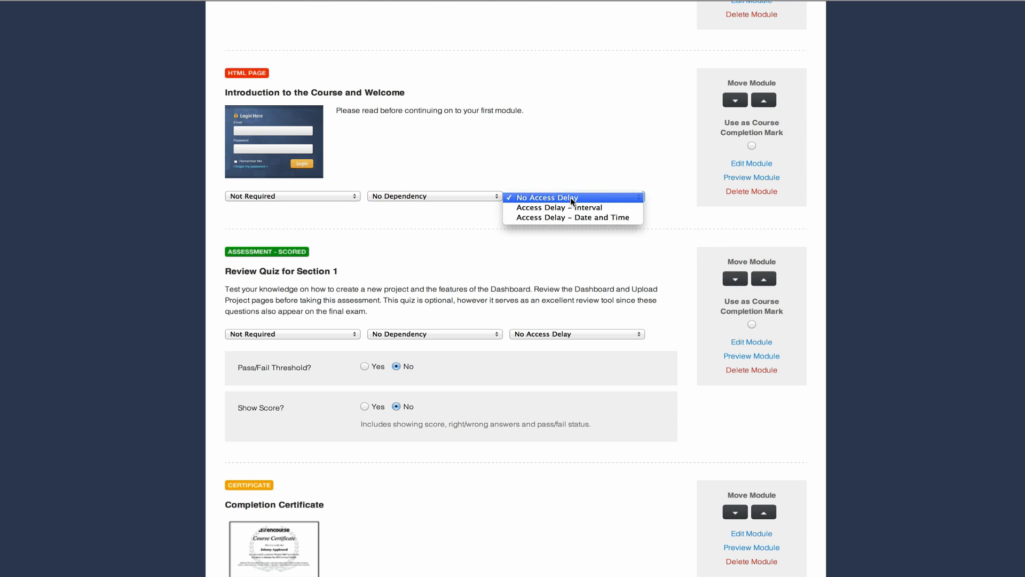
click(572, 199)
- Try the interval and date-and-time access delays on the Introduction to the Course and Welcome module, and restore No Access Delay
click(570, 197)
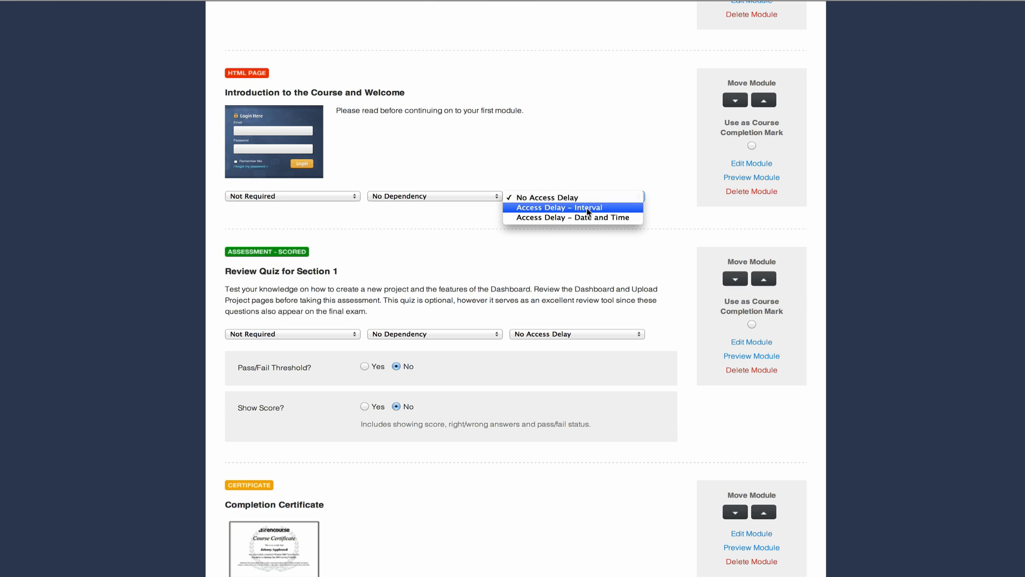
click(585, 207)
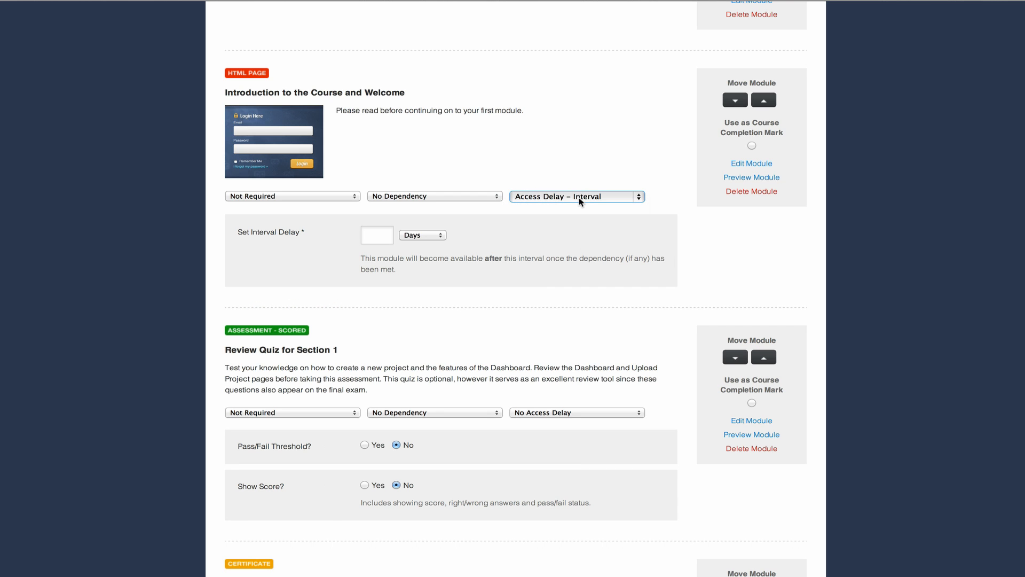
click(579, 197)
click(587, 208)
click(596, 197)
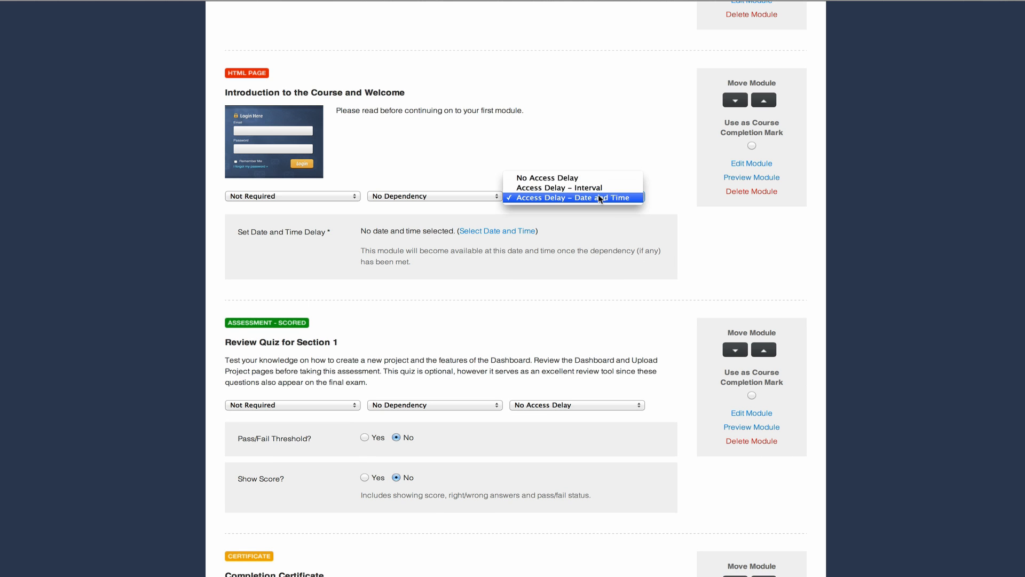
click(592, 175)
- Save the course modules and preview the course to review its module list
scroll(609, 162, down, 4)
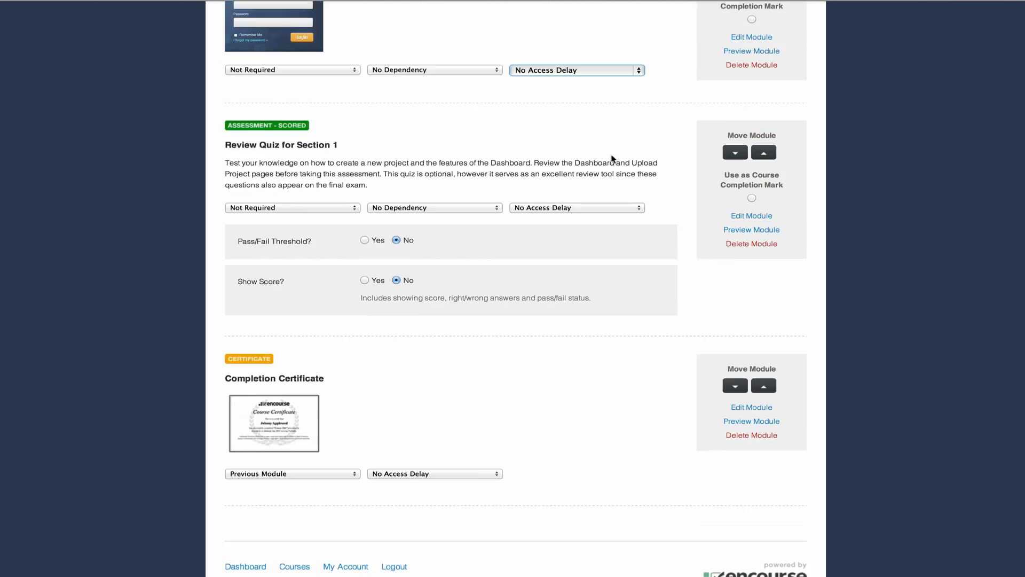
scroll(613, 159, up, 10)
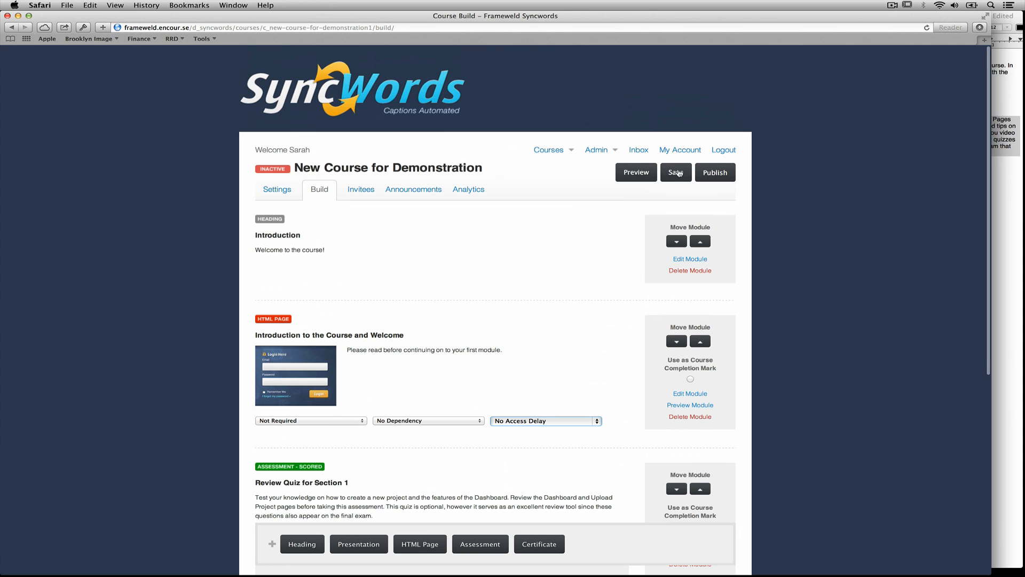
click(676, 173)
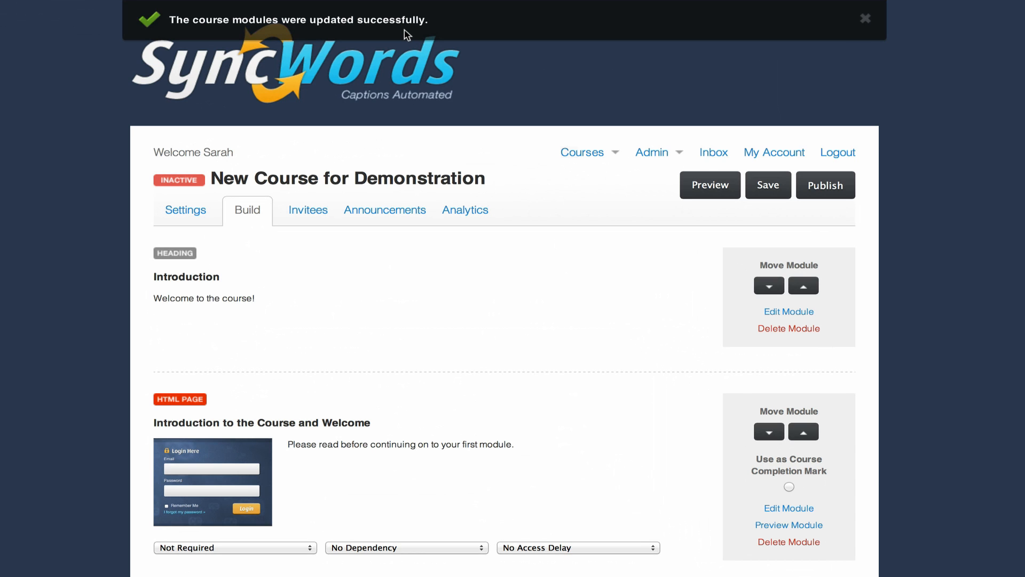
click(696, 187)
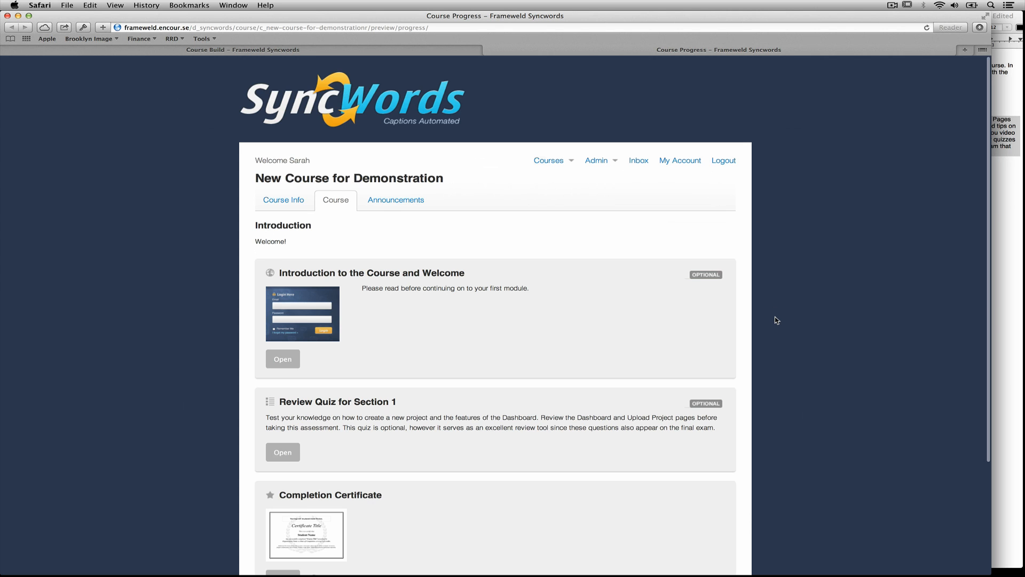
scroll(776, 320, down, 3)
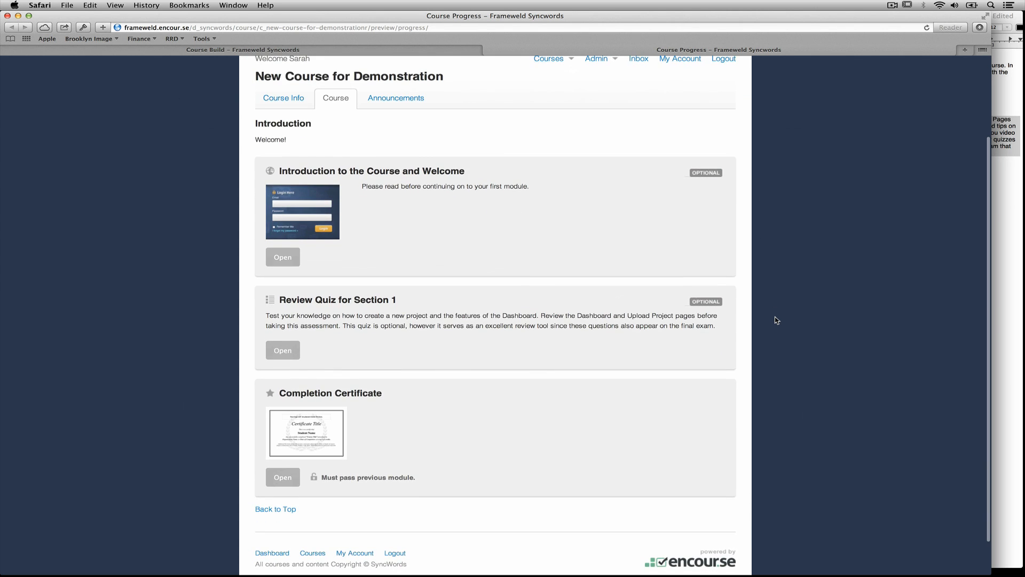
- Set the Review Quiz for Section 1 module as the course completion mark and save the course modules
scroll(776, 320, up, 3)
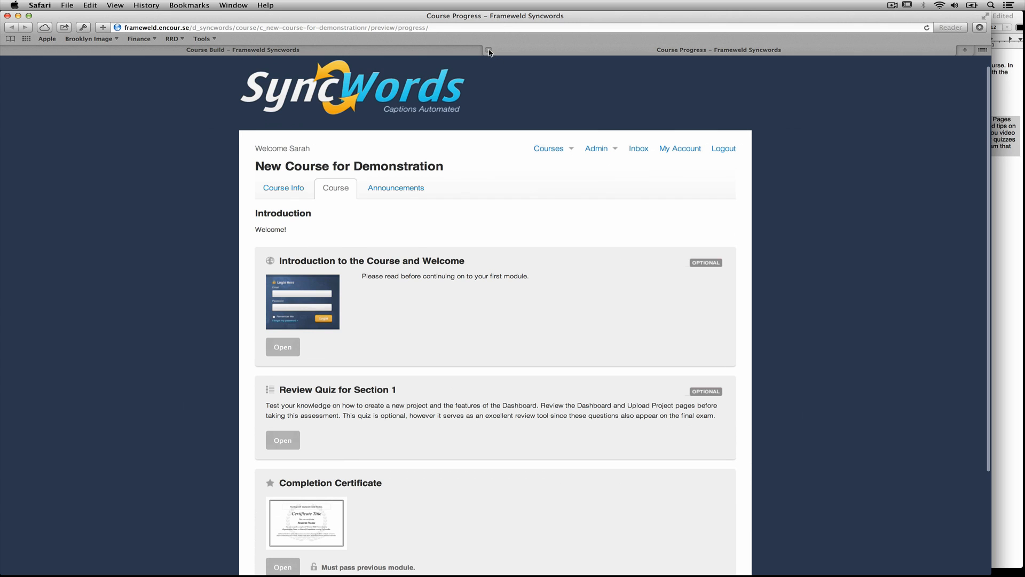
click(489, 52)
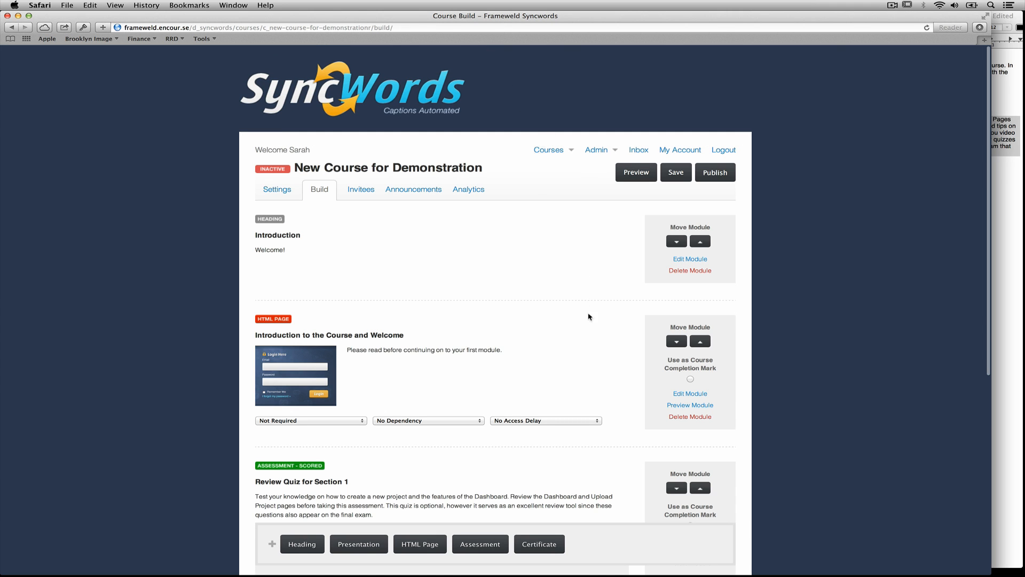
scroll(619, 476, down, 4)
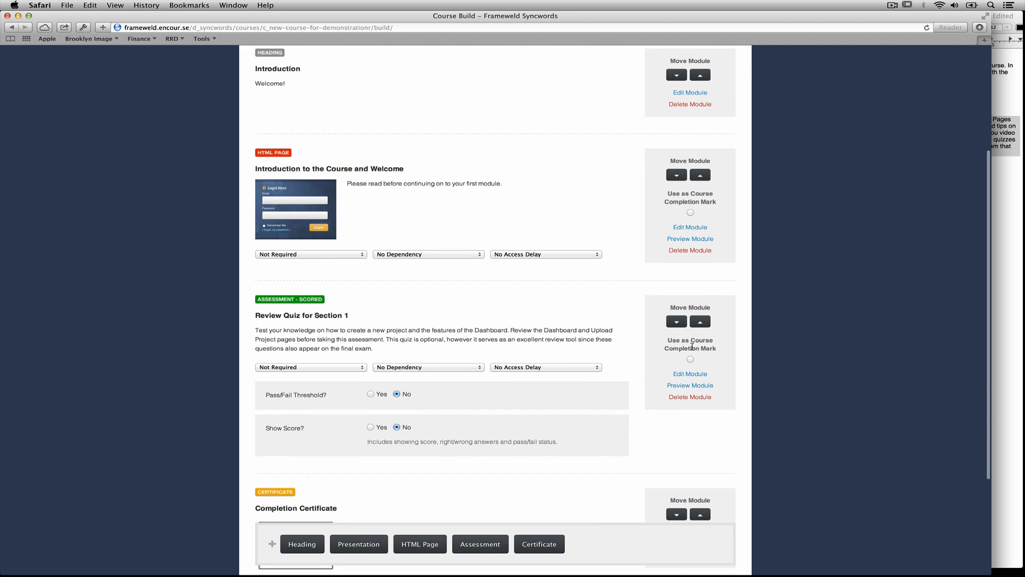
click(691, 360)
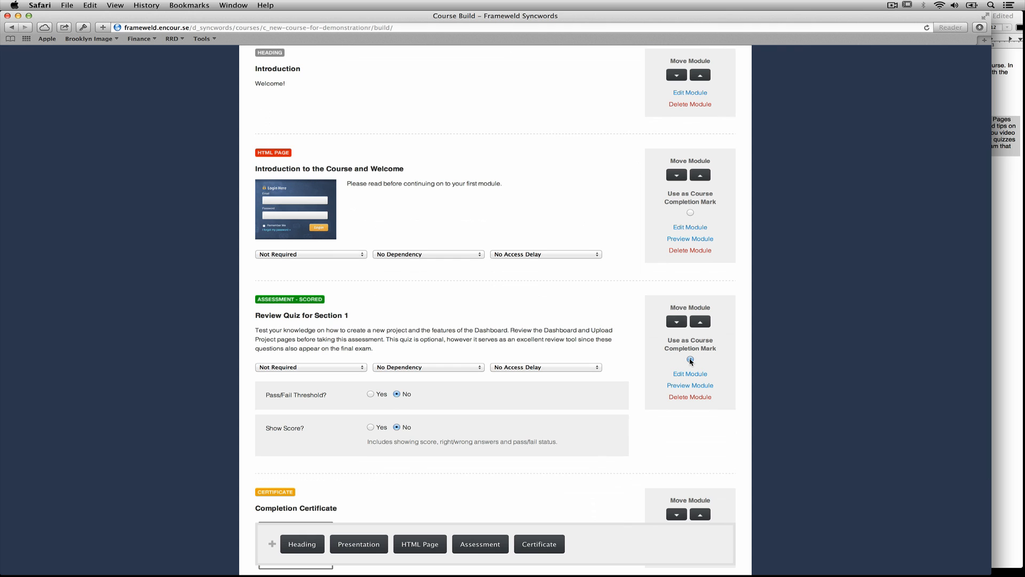
scroll(622, 284, down, 4)
scroll(622, 284, up, 8)
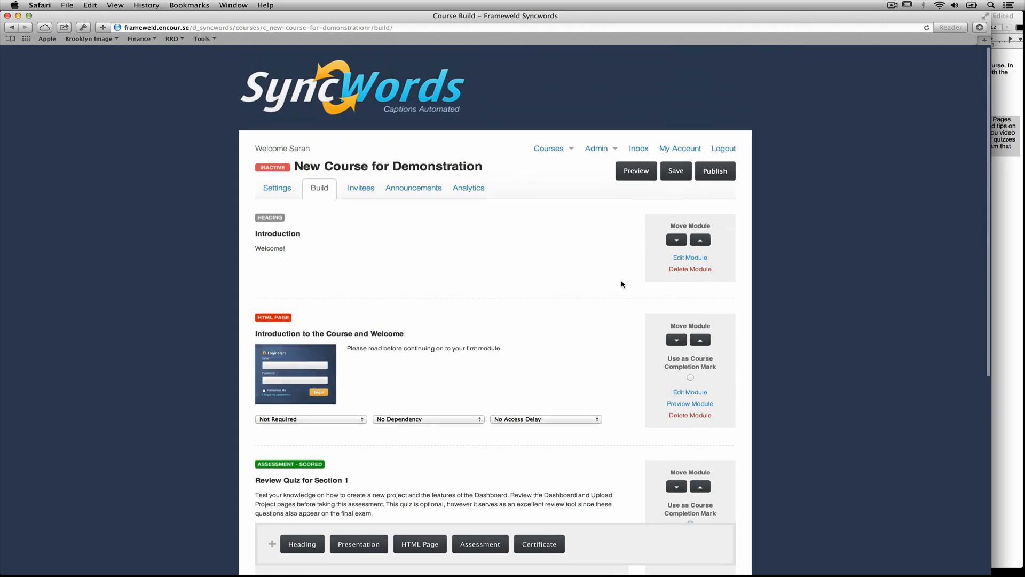
click(682, 174)
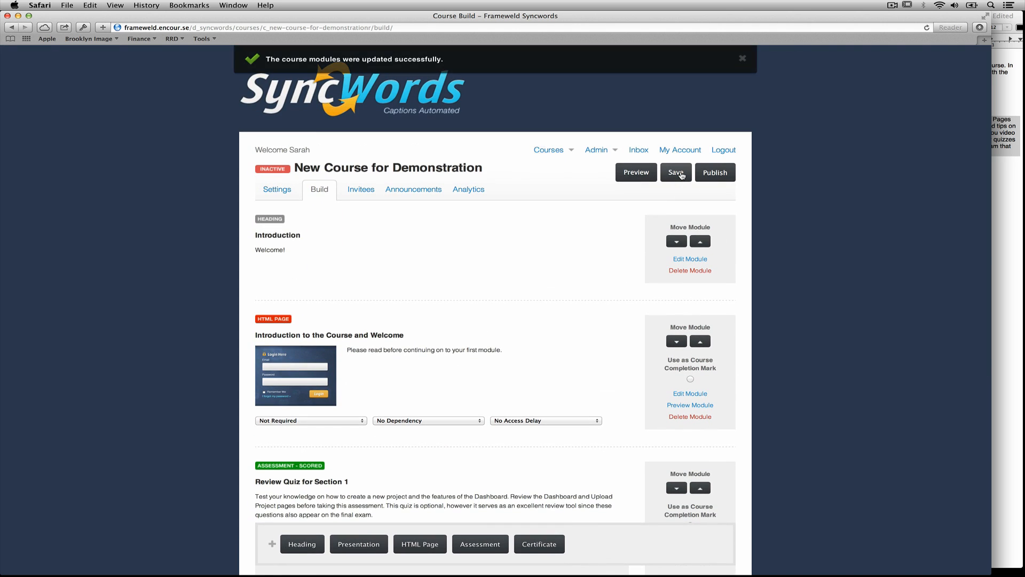
- Publish the New Course for Demonstration and confirm the publication
click(713, 179)
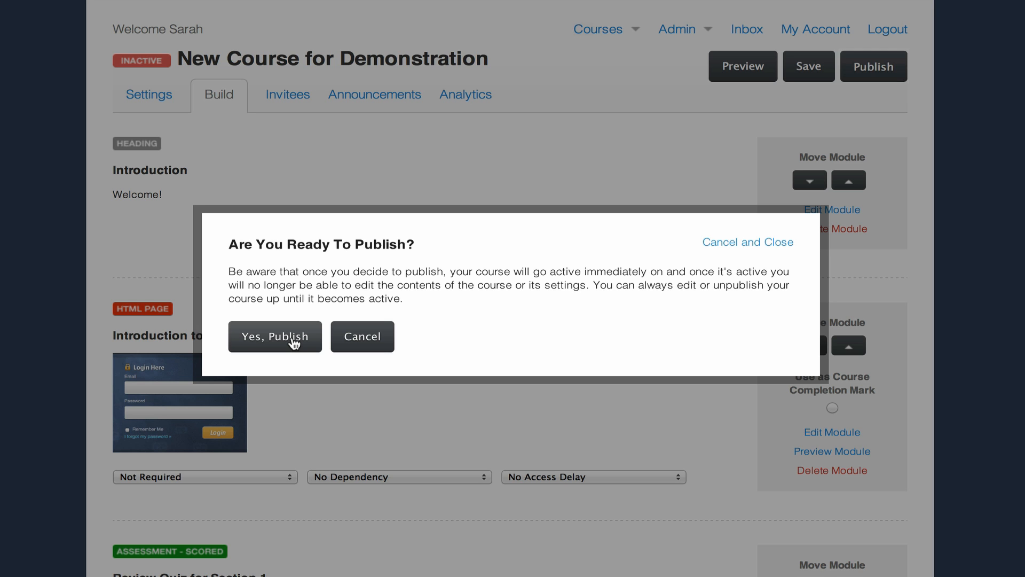
click(293, 341)
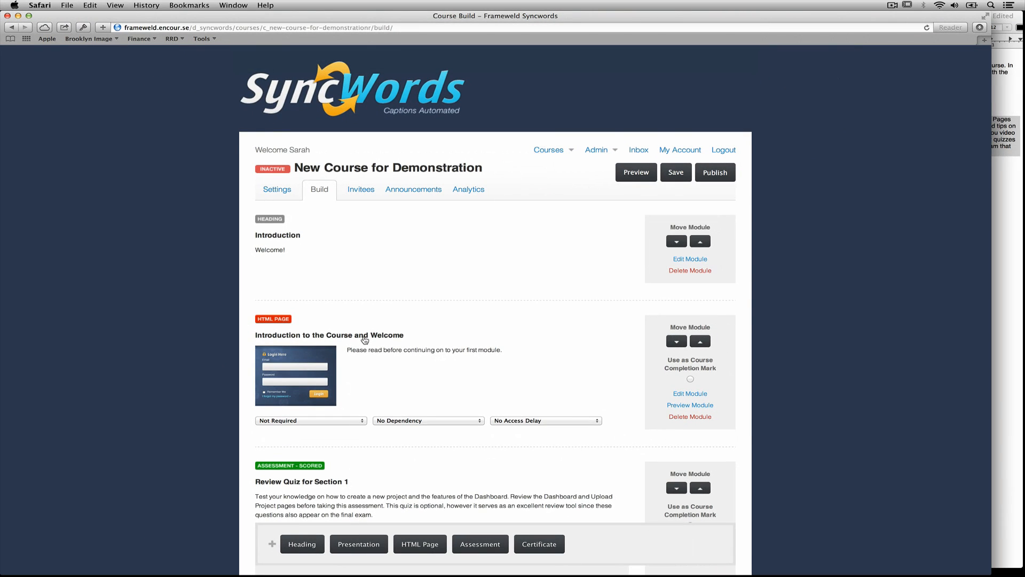